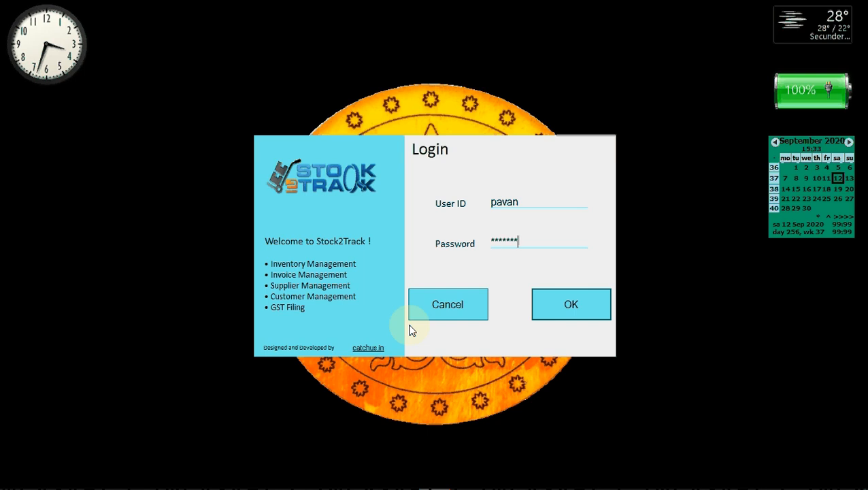
Log in with the entered credentials and open the inventory's form for adding and editing products.
key("Return")
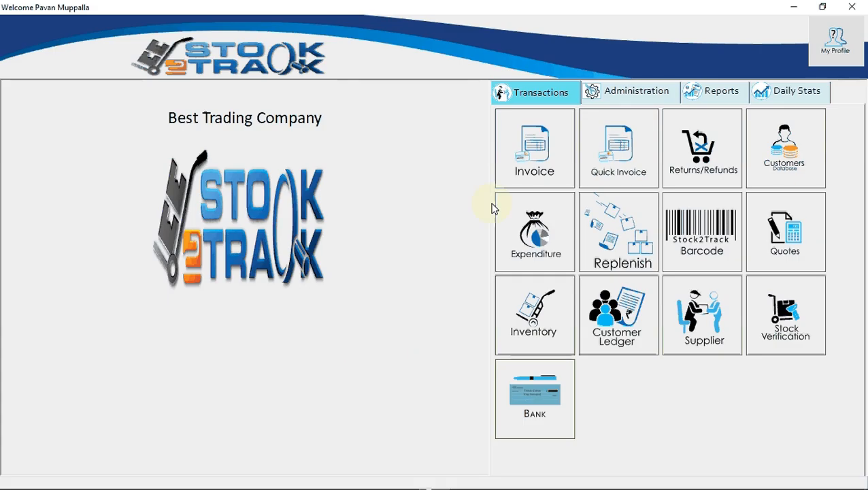
left_click(518, 334)
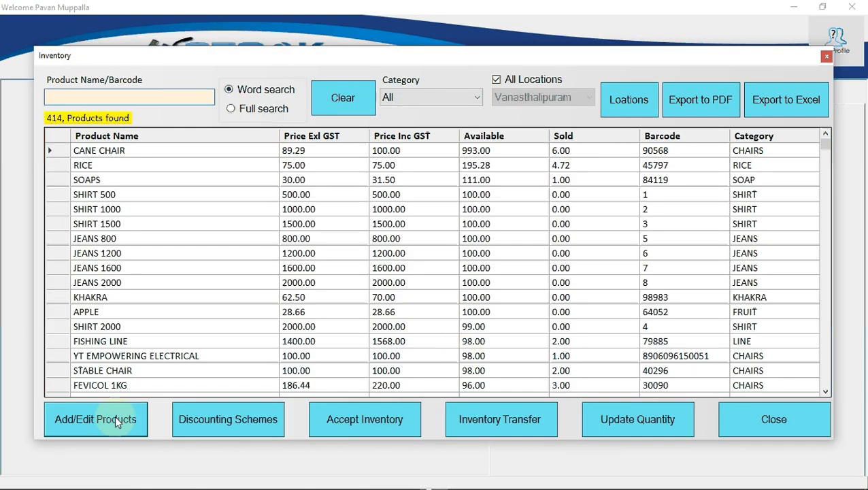
left_click(95, 419)
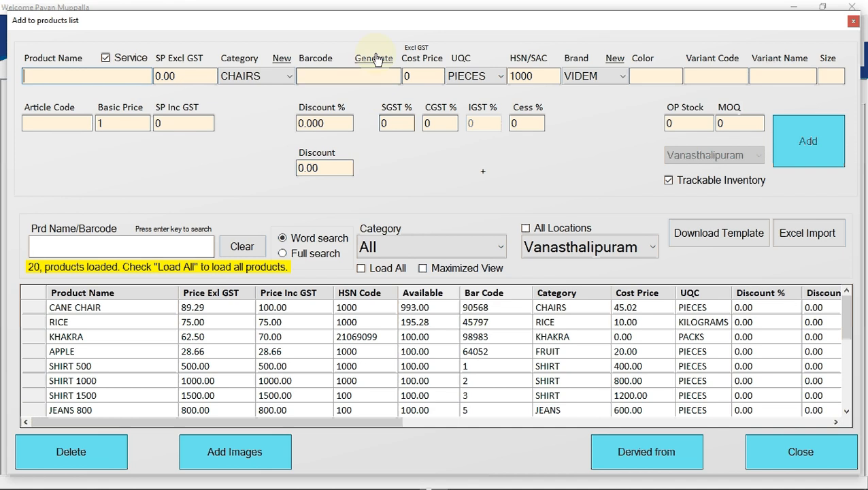
Generate a barcode for a new product entry and select the generated number.
left_click(374, 59)
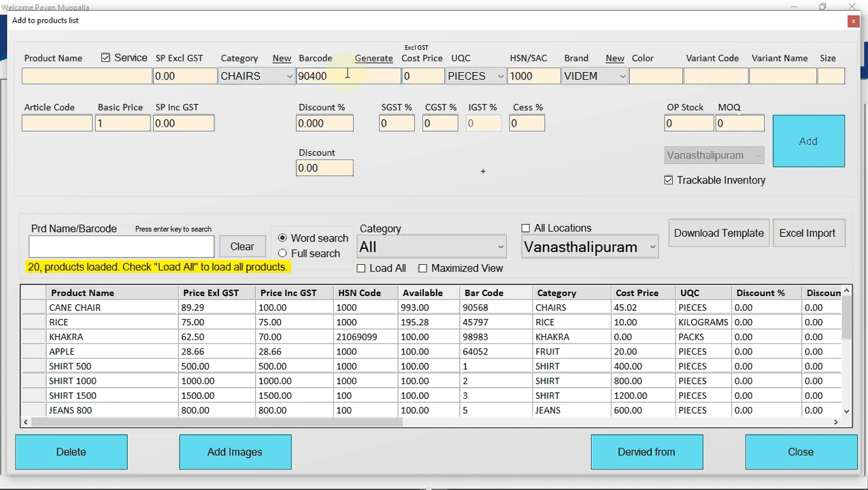
left_click(347, 75)
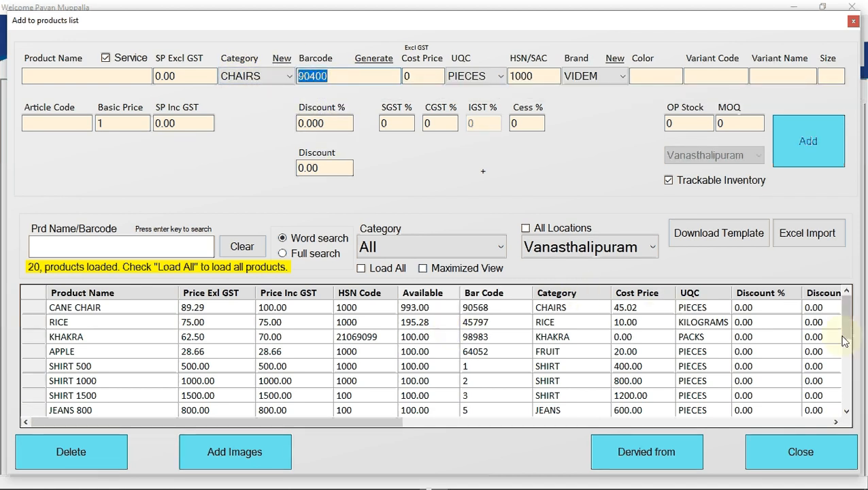
Load all products, search the list for "pen", check the PEN product's barcode, and close the product and inventory windows.
left_click_drag(847, 330, 841, 400)
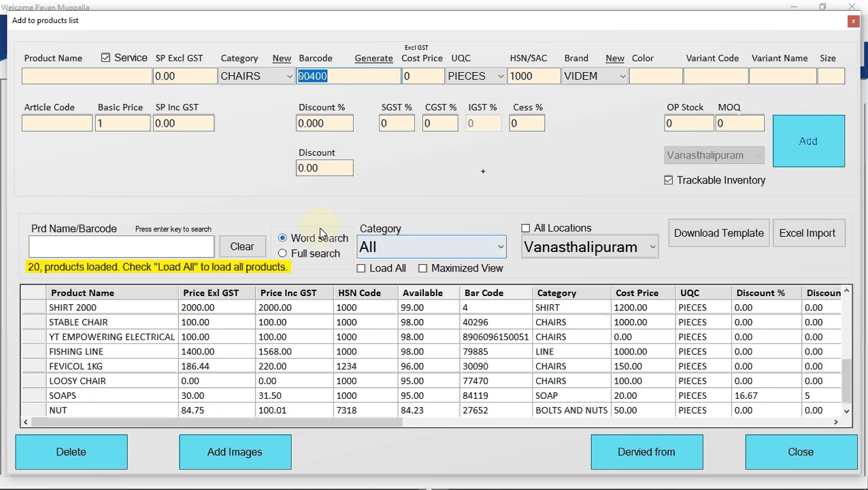
left_click(380, 266)
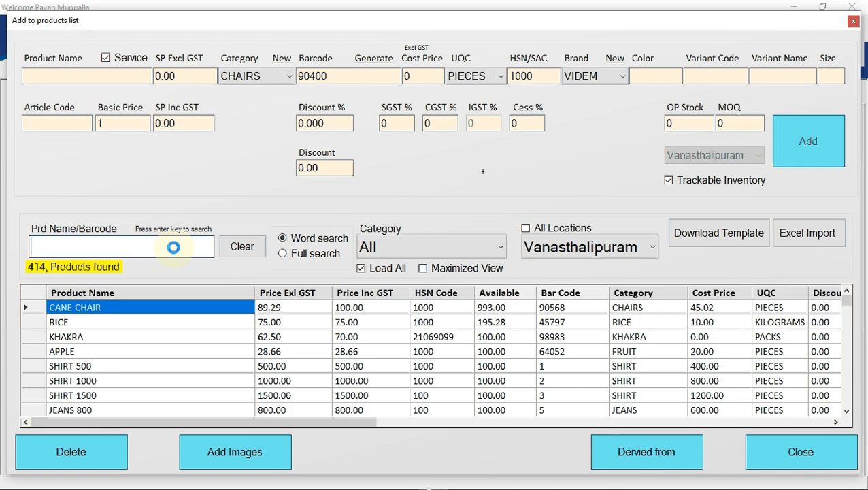
left_click(173, 248)
type("pen")
key("Return")
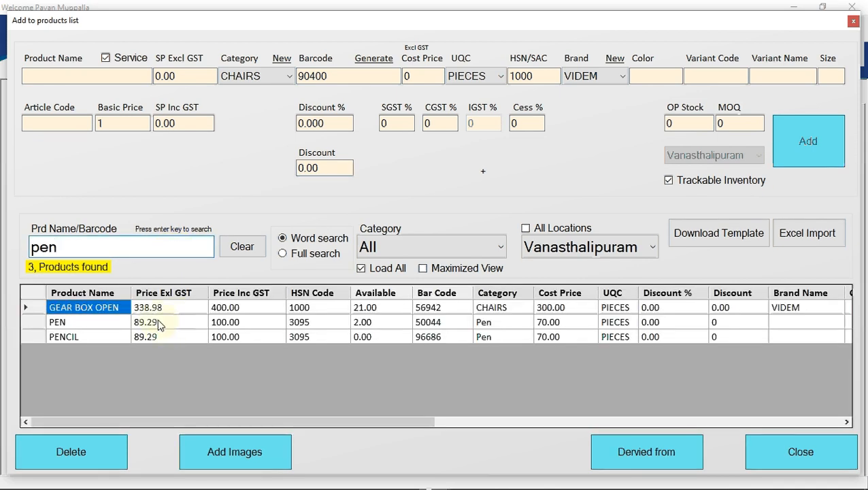
left_click(157, 322)
left_click(434, 323)
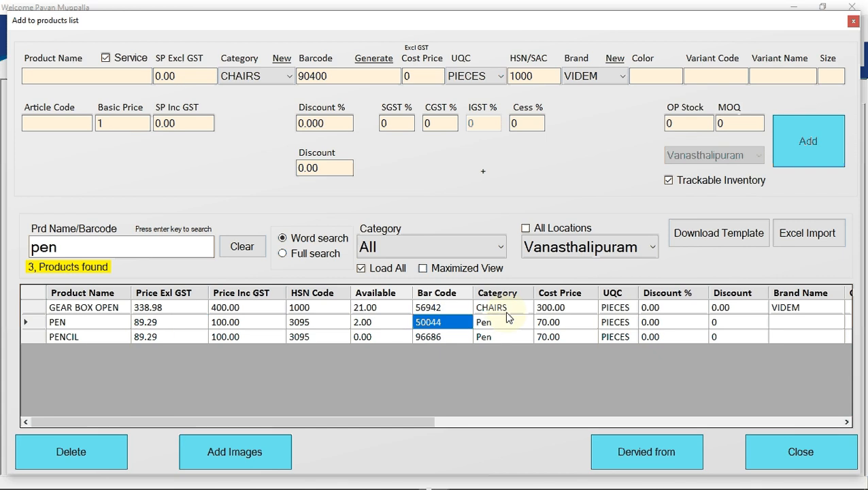
left_click(774, 449)
left_click(769, 406)
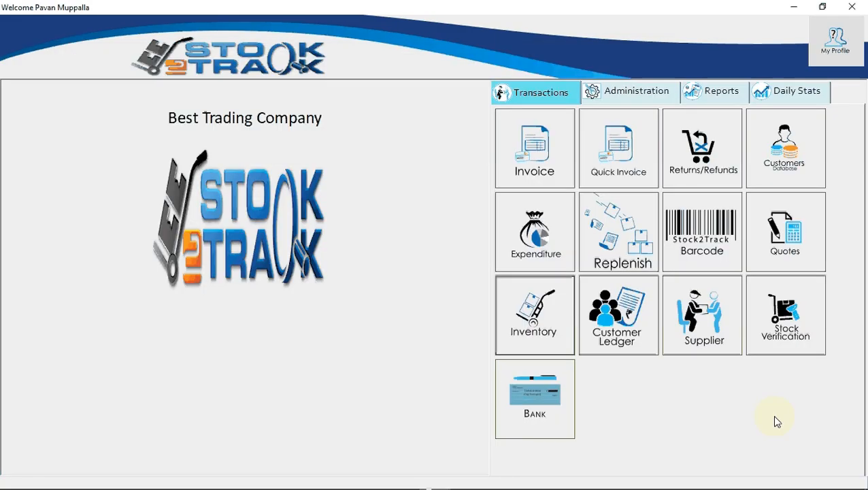
Open the barcode generator, add the product PEN to the label list, and refresh the label preview.
left_click(712, 254)
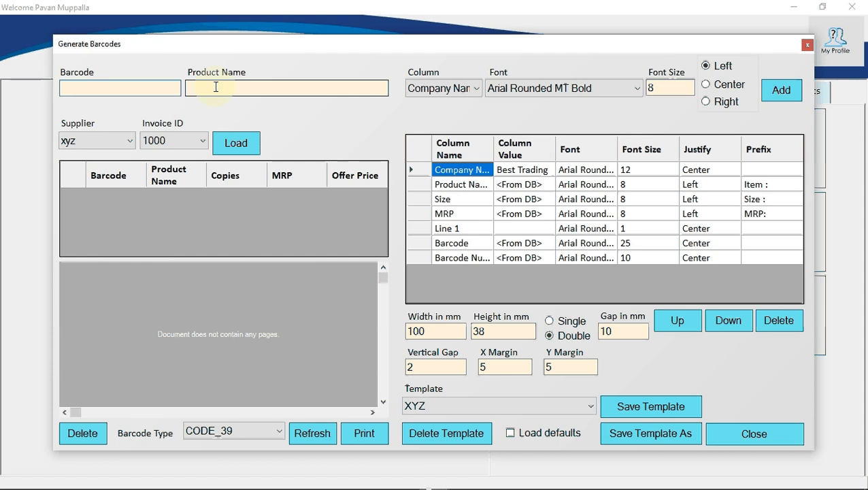
left_click(215, 87)
type("pEN")
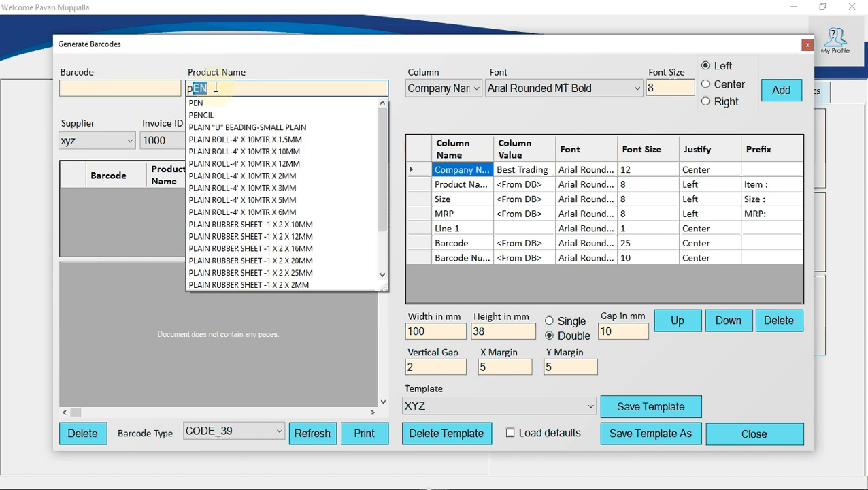
key("Return")
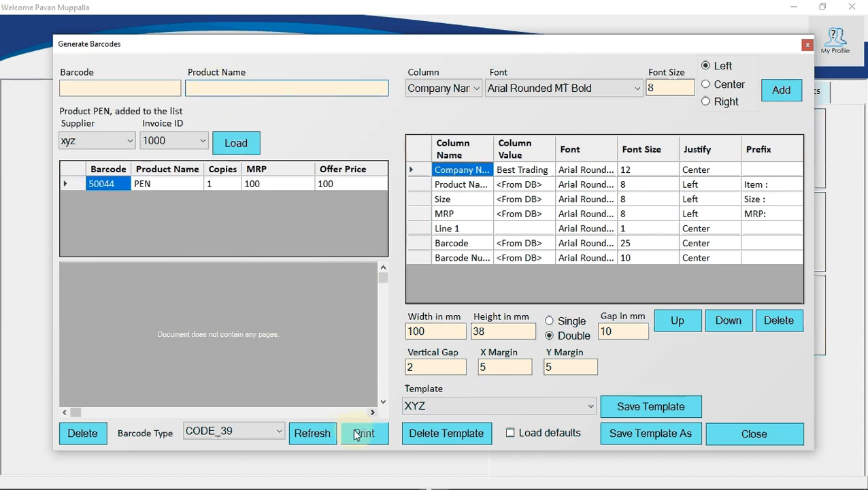
left_click(304, 440)
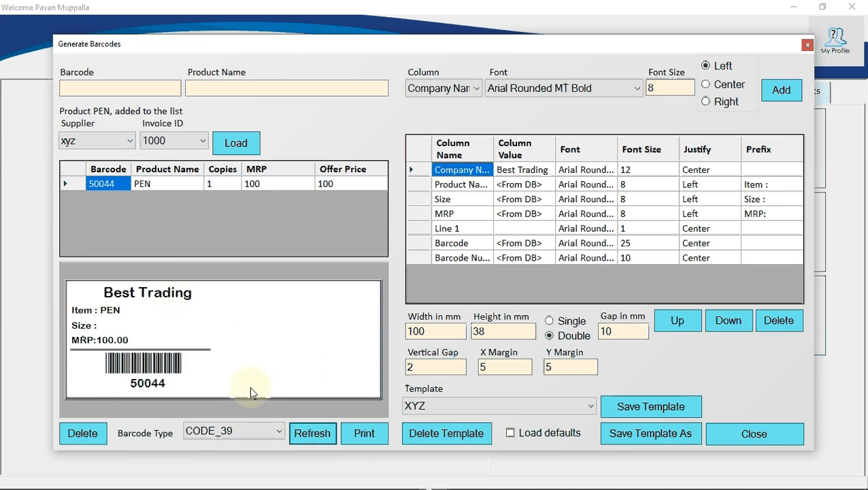
Preview the PEN label with the DOUBLE template and with CLOTHING TEMPLATE.
left_click(422, 406)
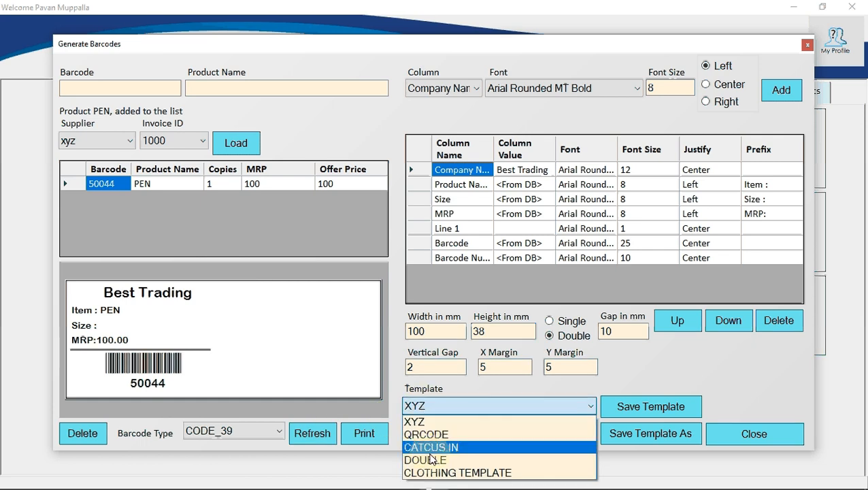
left_click(425, 460)
left_click(421, 403)
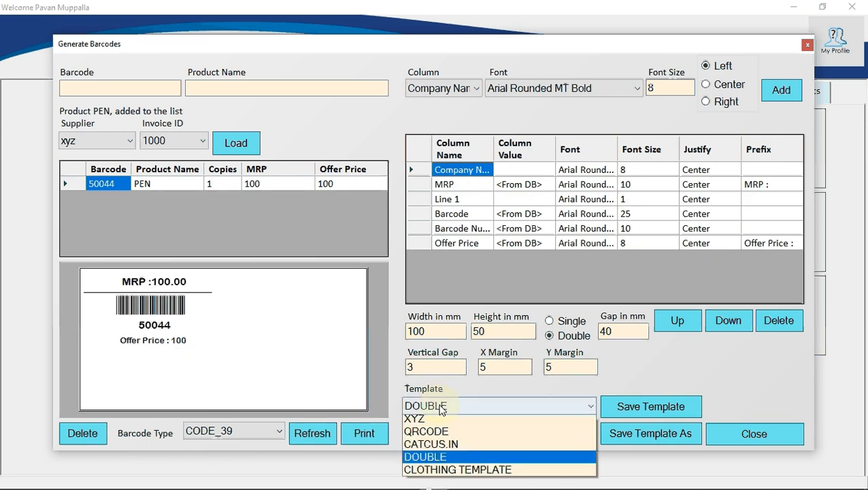
left_click(449, 473)
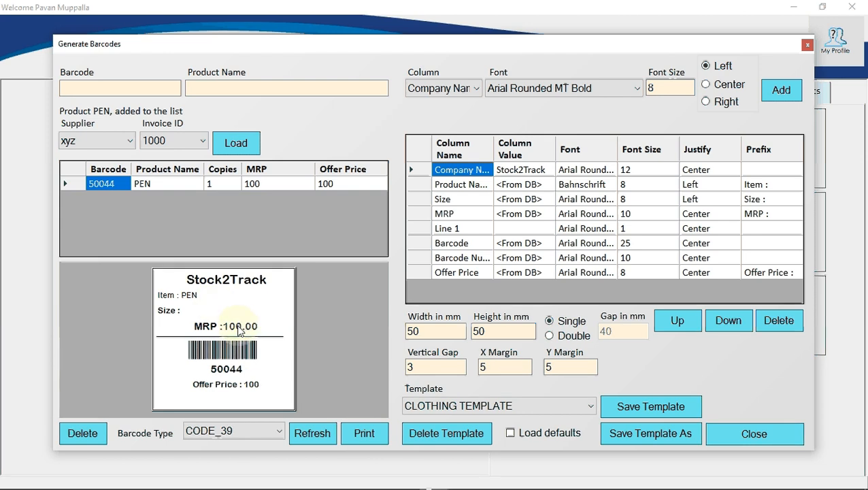
left_click(142, 184)
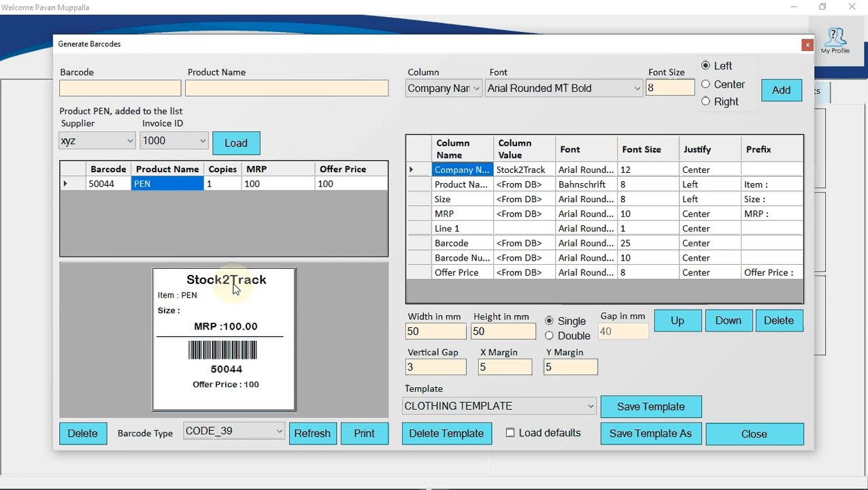
left_click(438, 331)
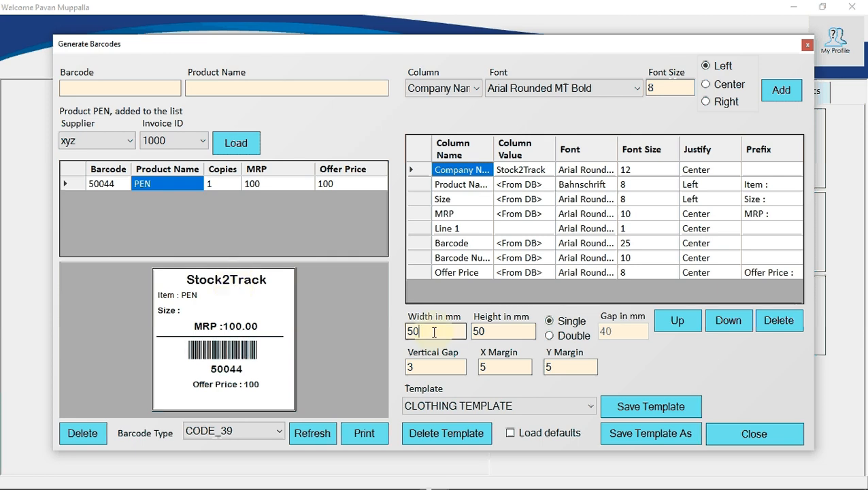
left_click_drag(438, 331, 395, 330)
left_click(509, 336)
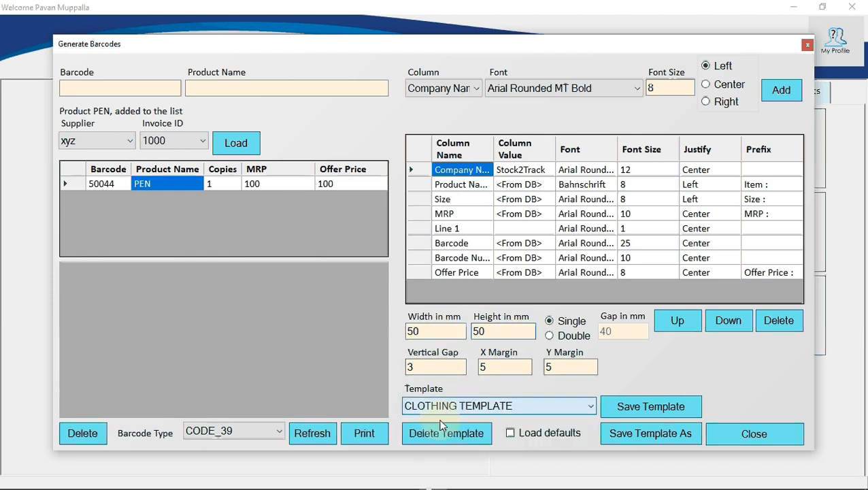
Switch the label to the XYZ template, set the PEN copies to 2, and refresh the preview.
left_click(416, 407)
left_click(422, 421)
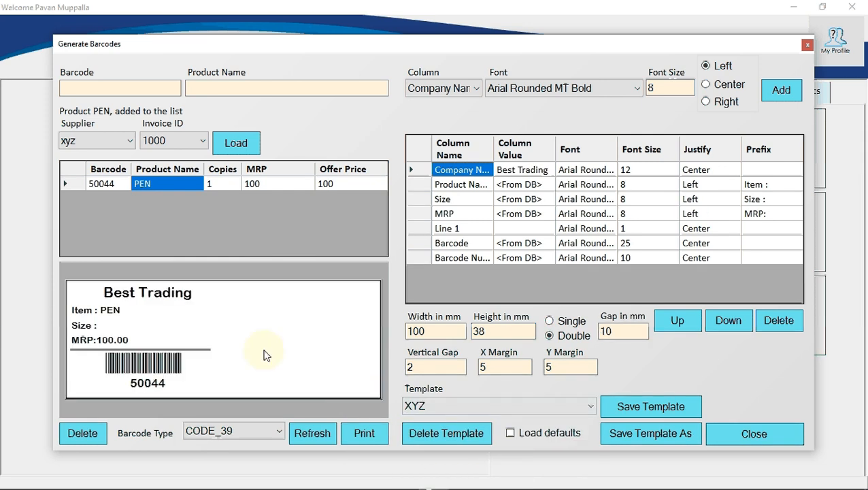
left_click(218, 183)
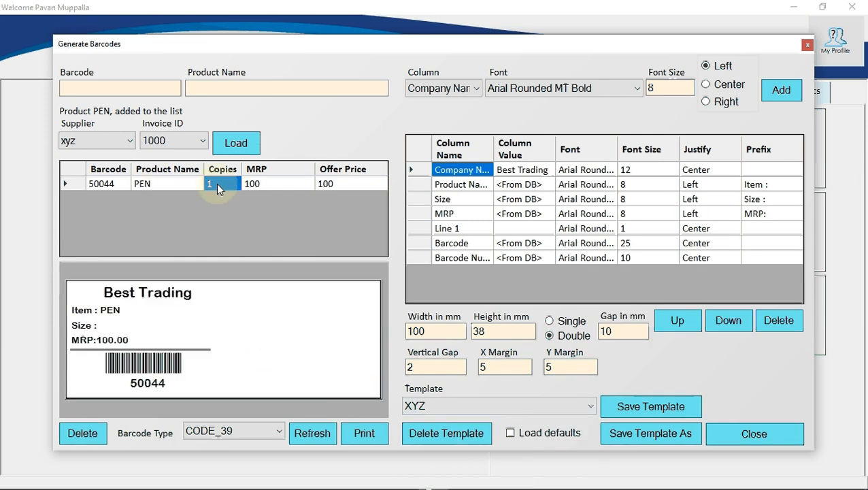
type("2")
left_click(312, 433)
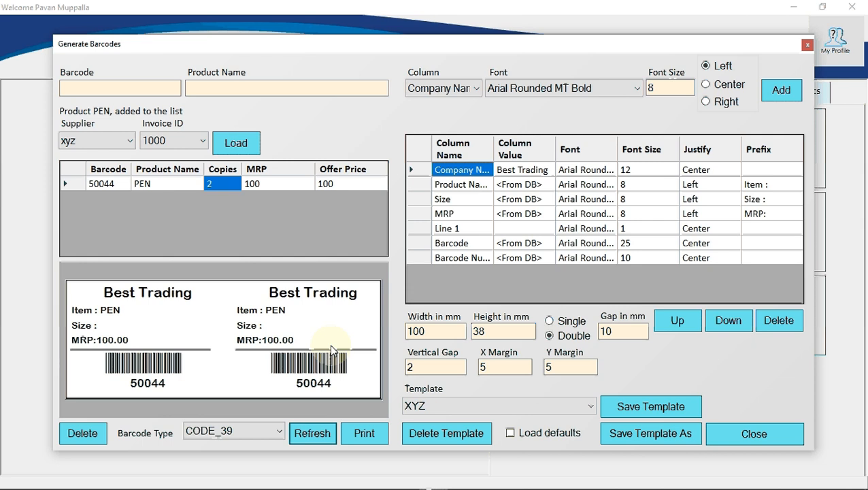
Set the label width to 110 mm and save the XYZ template.
double_click(439, 330)
left_click(413, 331)
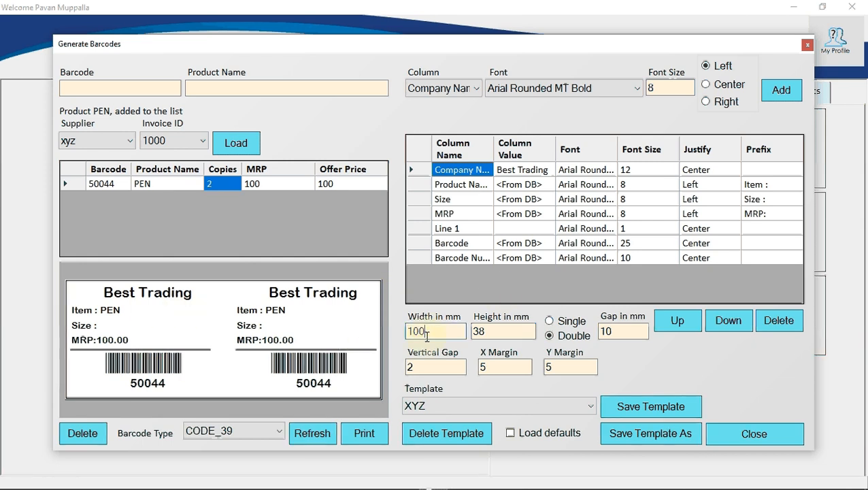
left_click_drag(413, 331, 451, 332)
type("10")
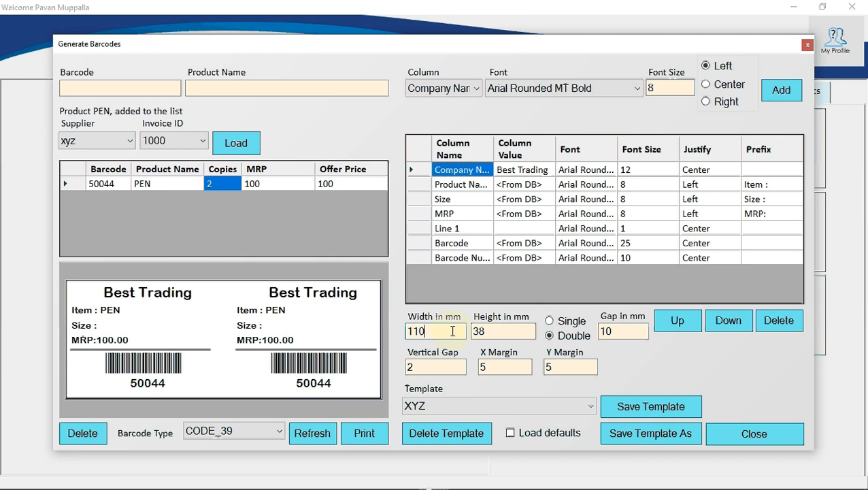
key("Tab")
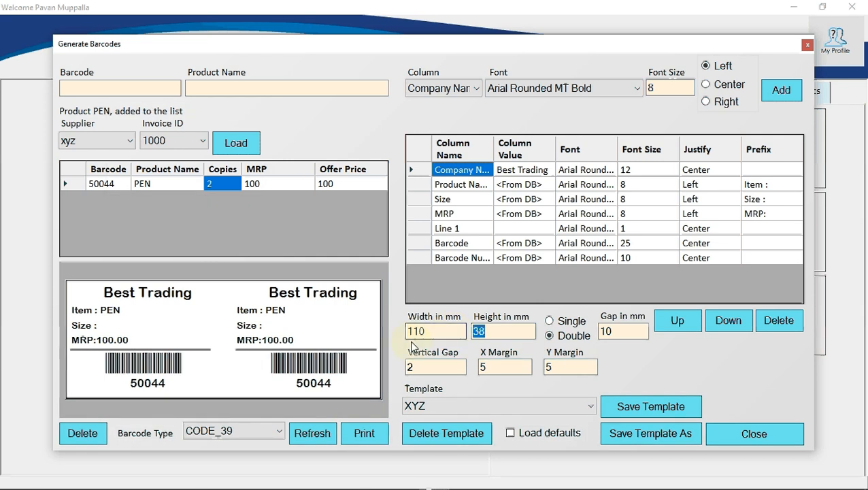
left_click(653, 410)
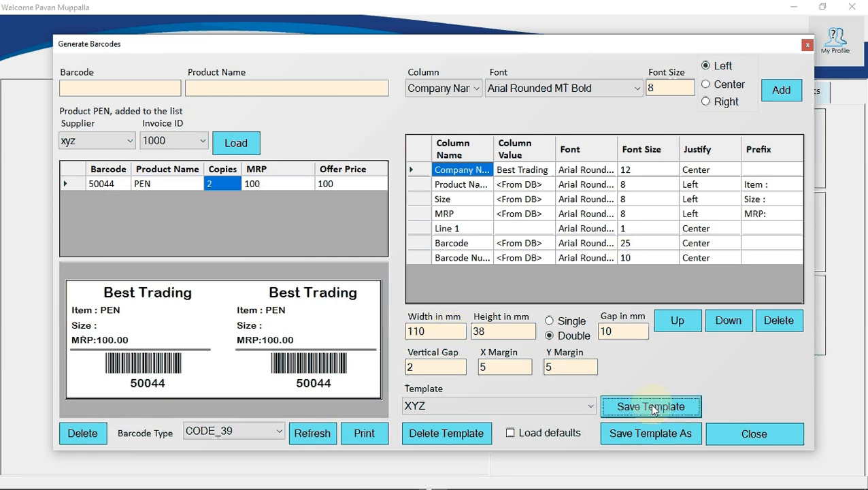
left_click(485, 286)
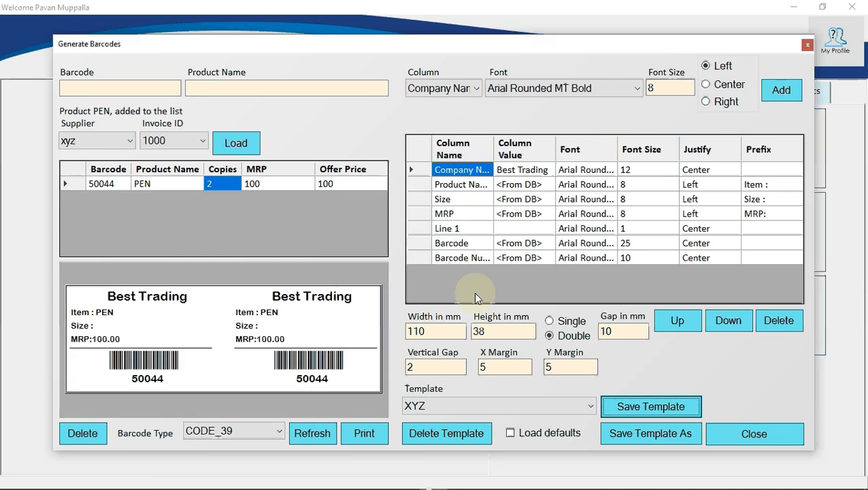
Set the label height to 50 mm and save the XYZ template.
double_click(489, 334)
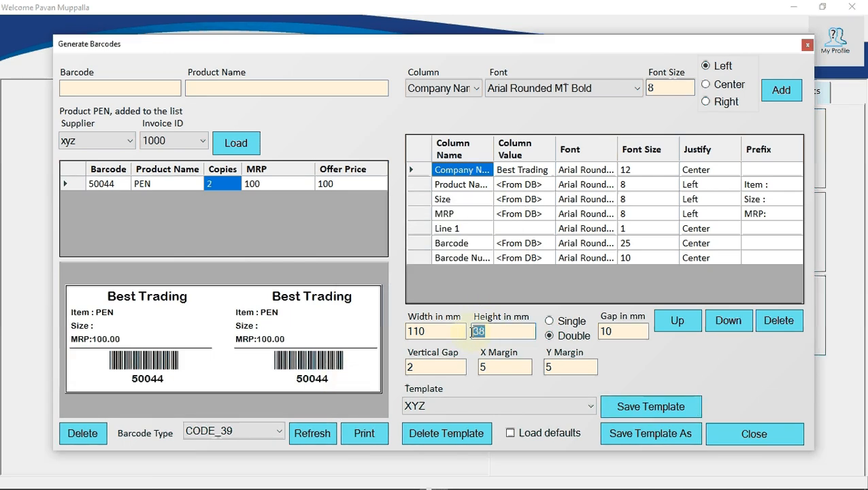
type("50")
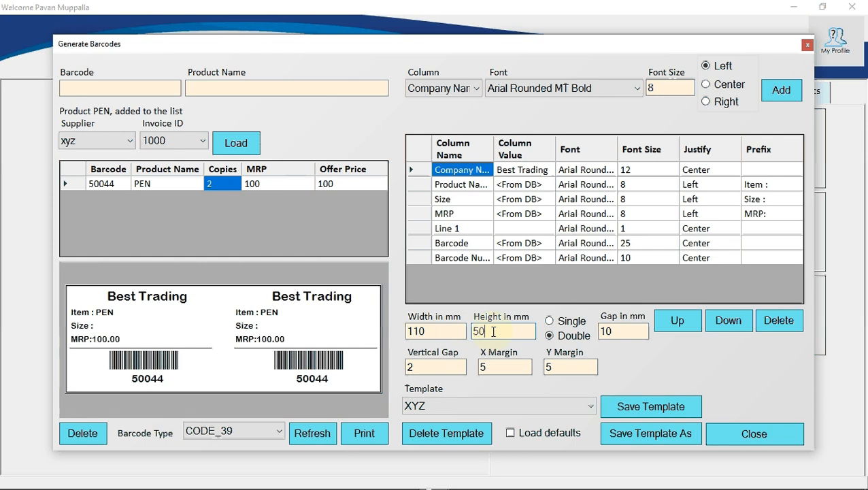
left_click(623, 405)
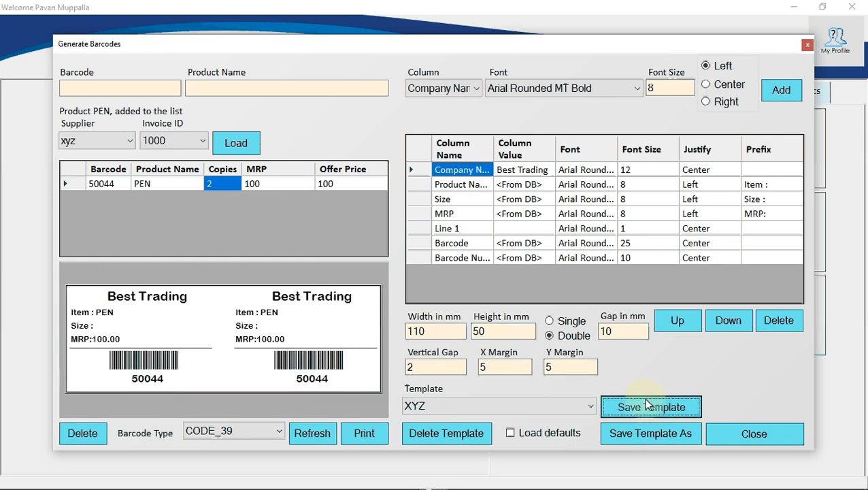
left_click(459, 269)
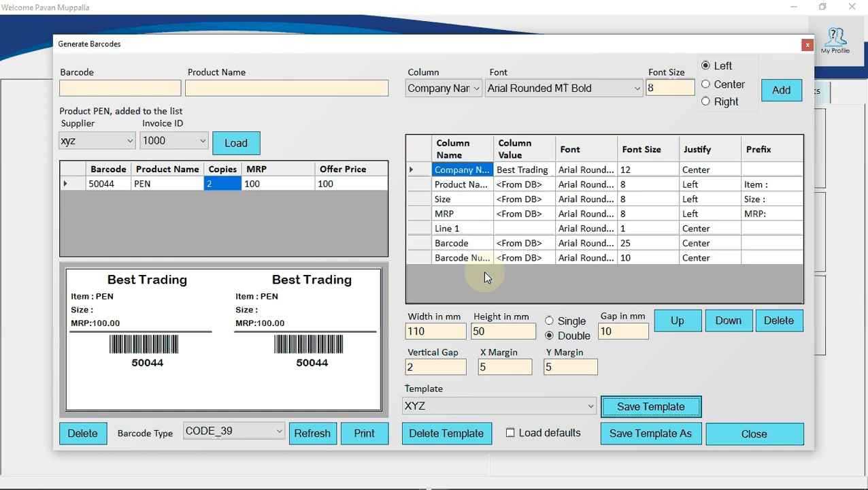
Set the label height to 25 mm and save the XYZ template.
left_click_drag(498, 331, 442, 329)
type("2")
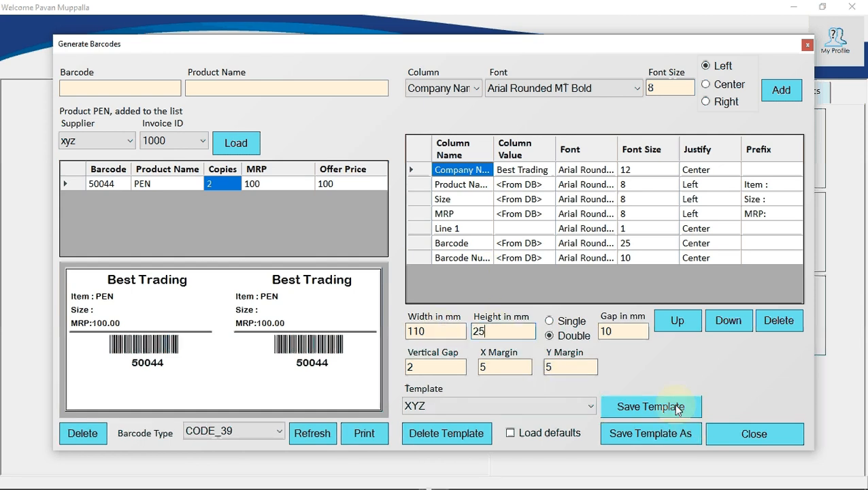
left_click(633, 406)
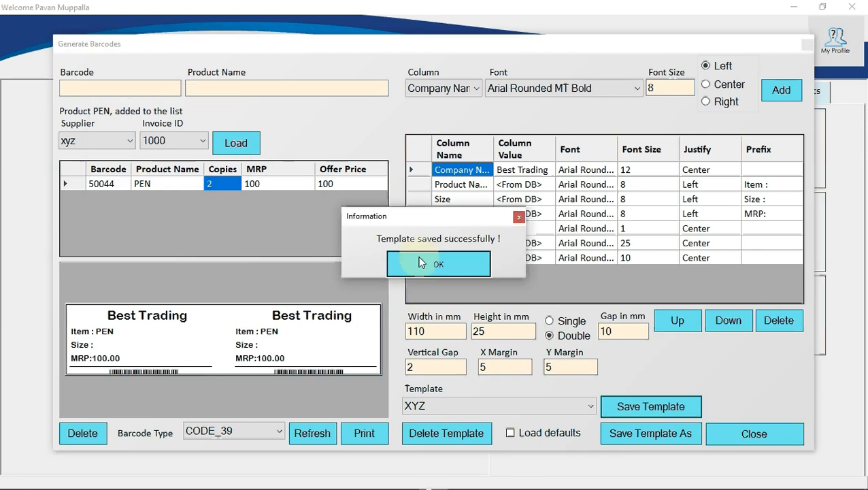
left_click(287, 261)
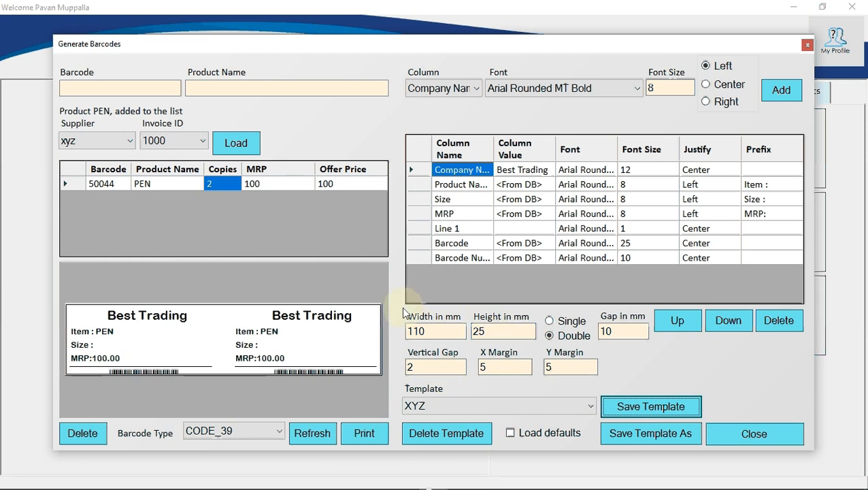
Set the vertical gap between the label's lines to 5 and save the XYZ template.
left_click(425, 367)
left_click(502, 367)
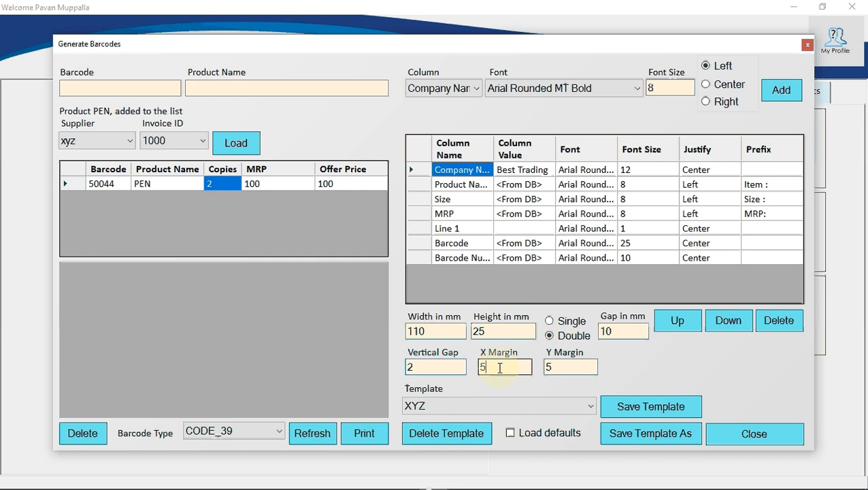
left_click(572, 370)
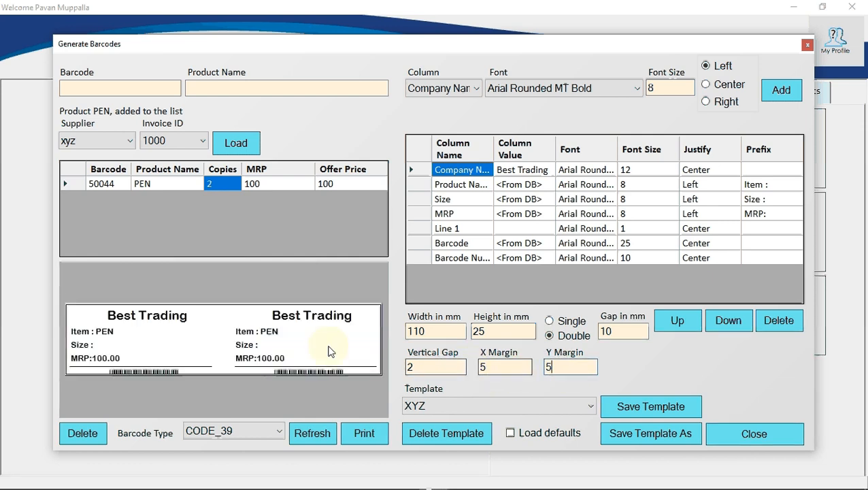
left_click(430, 370)
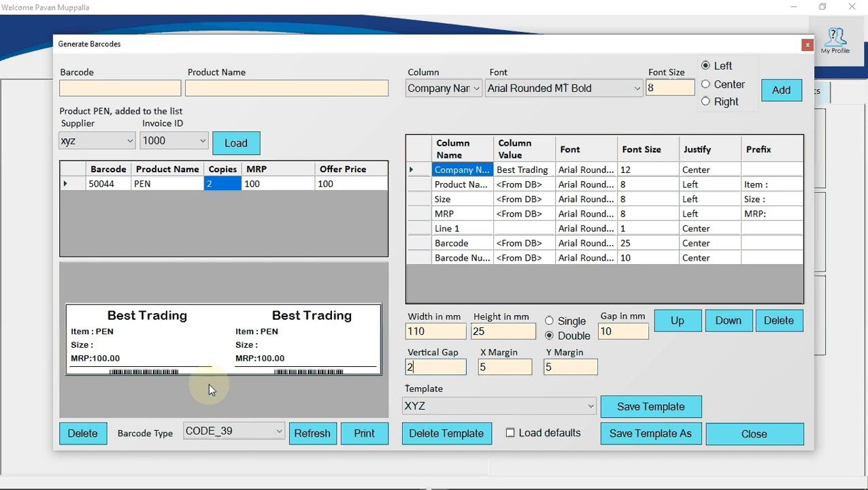
double_click(409, 365)
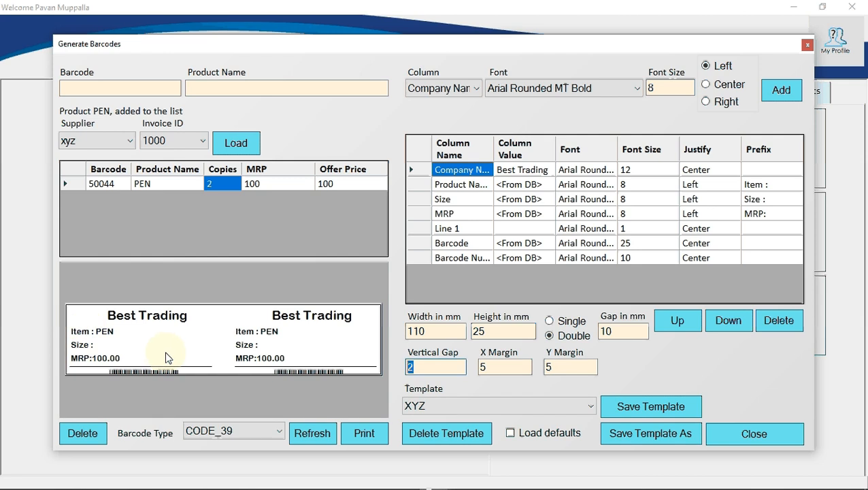
type("5")
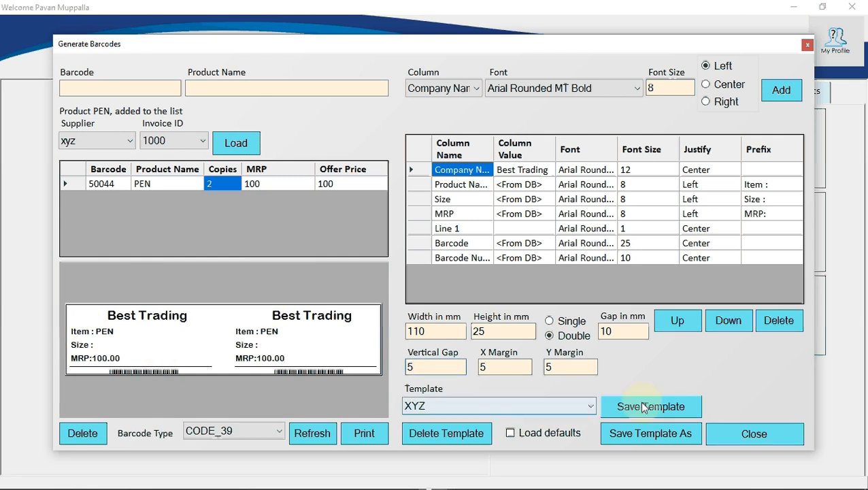
left_click(644, 406)
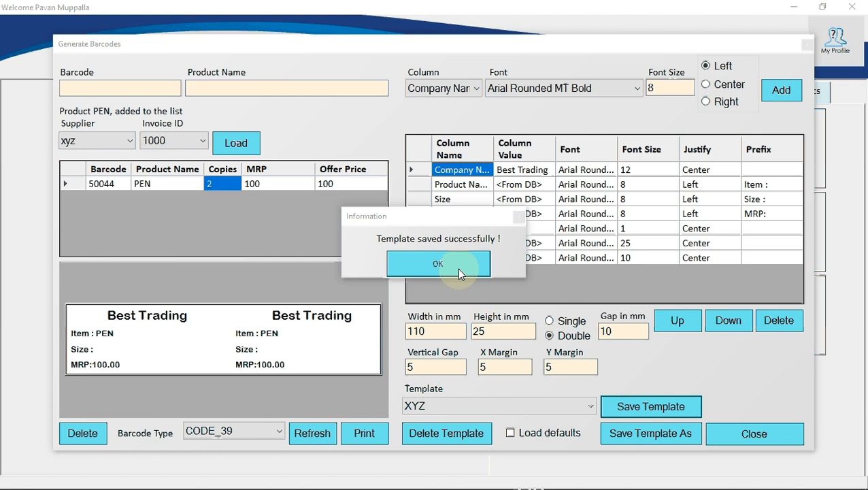
left_click(457, 268)
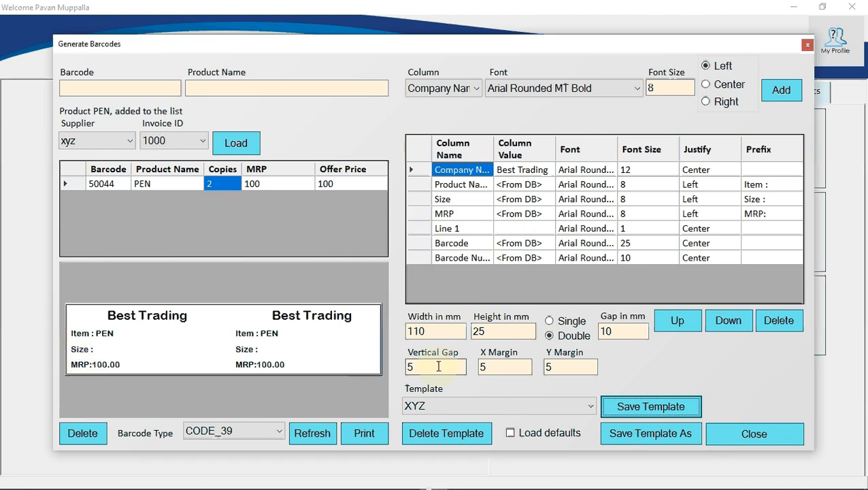
Set the vertical gap to 1 and save the XYZ template.
left_click_drag(438, 366, 357, 369)
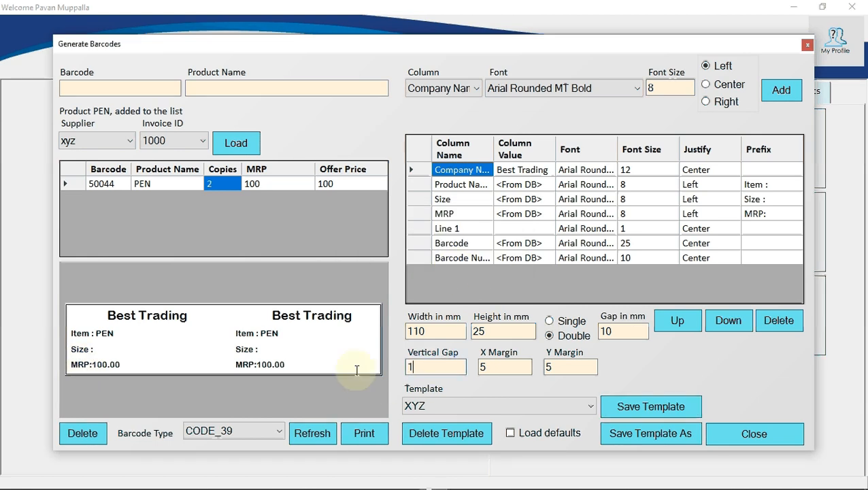
type("1")
left_click(629, 406)
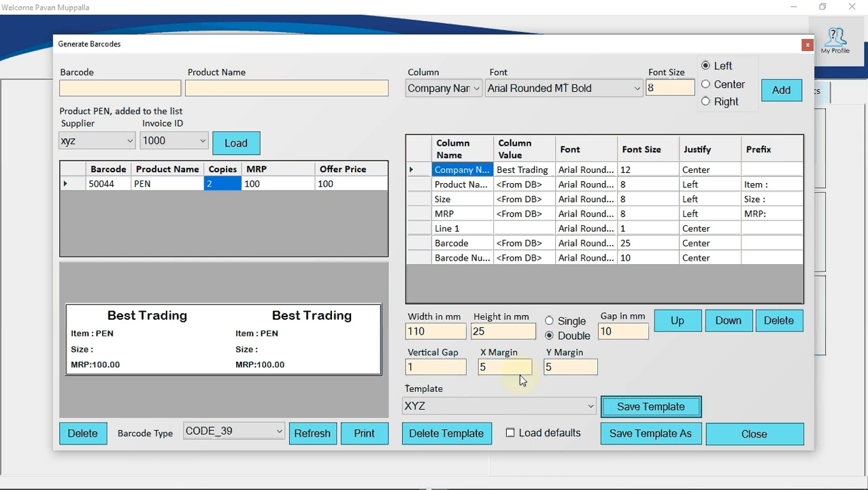
left_click(633, 407)
left_click(440, 263)
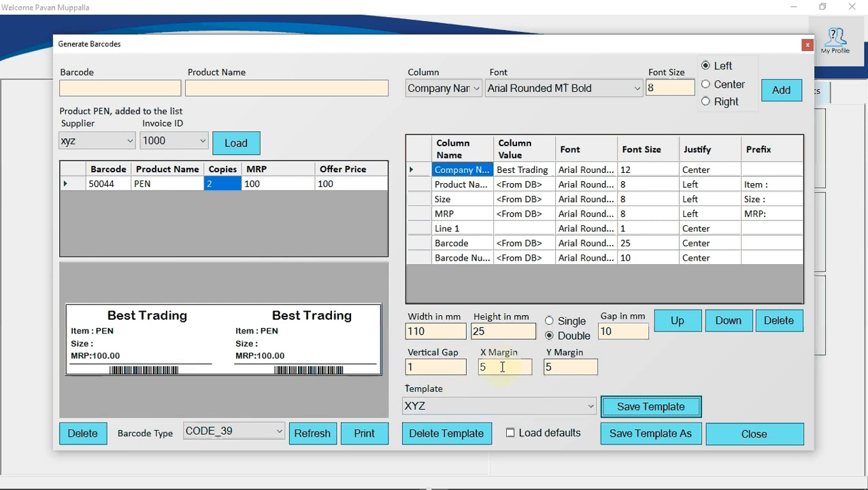
Switch the label layout to Single, set its width to 80 mm, and save the XYZ template.
left_click(561, 324)
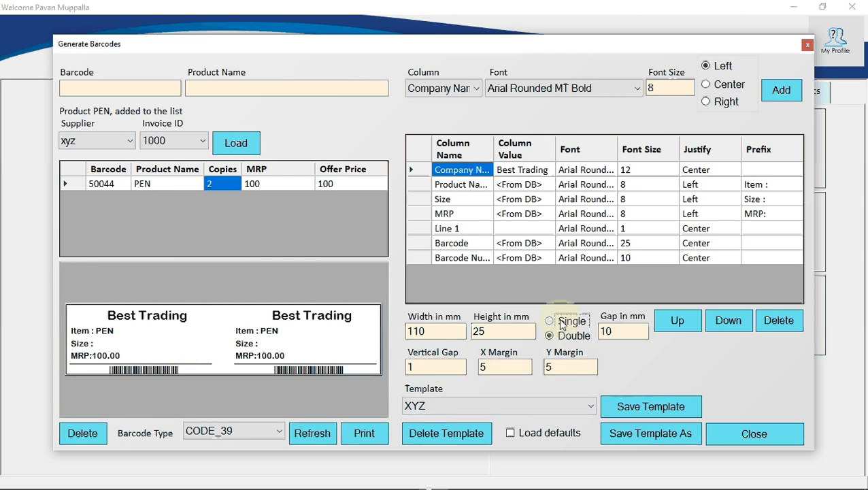
key("shift+Tab")
key("shift+Tab")
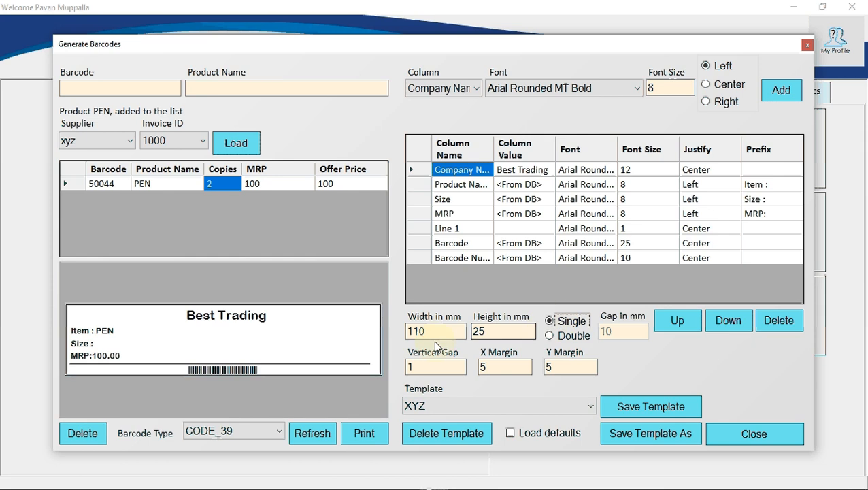
type("80")
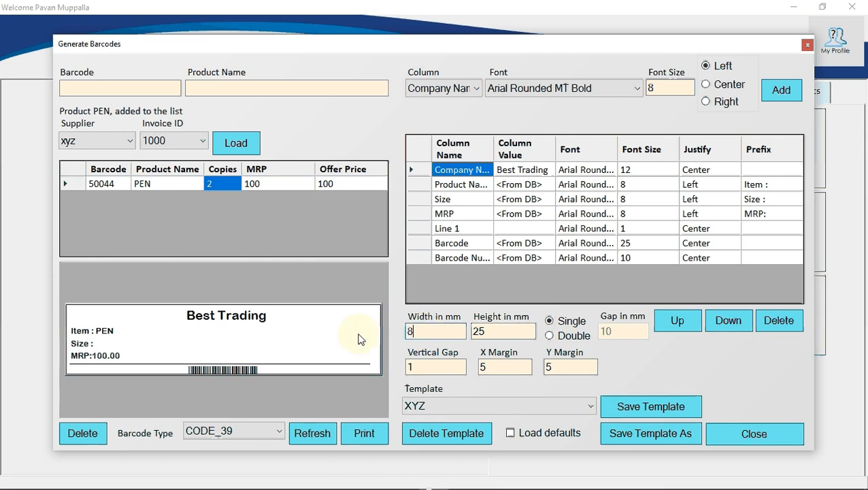
left_click(622, 406)
left_click(447, 271)
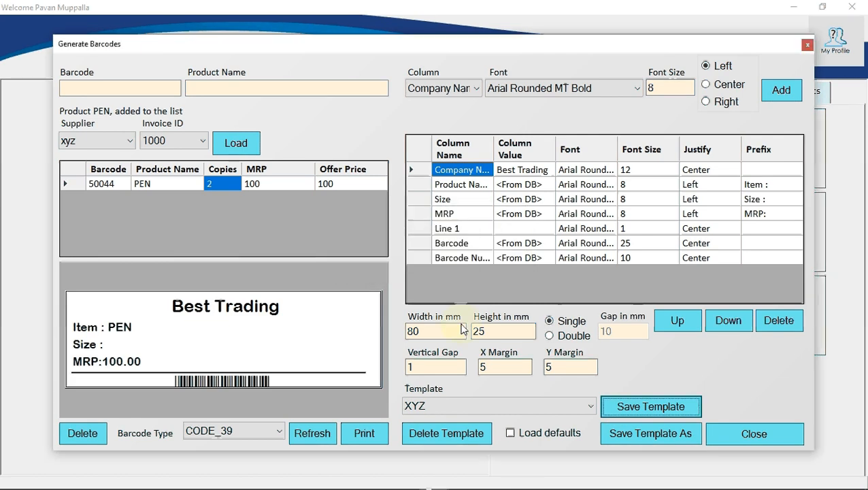
left_click_drag(434, 331, 361, 329)
left_click(484, 331)
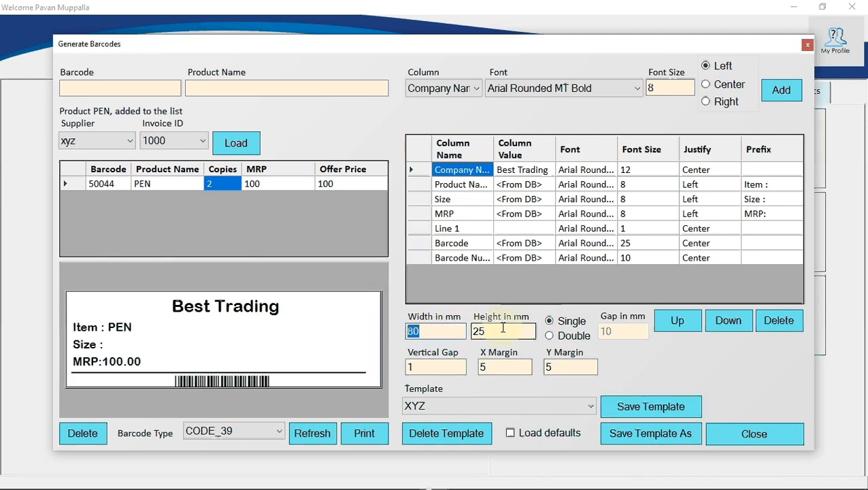
left_click_drag(435, 368, 383, 366)
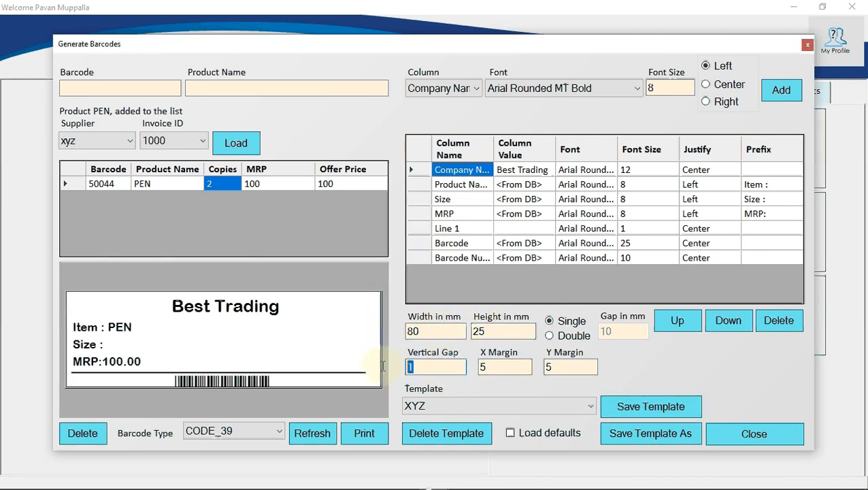
left_click_drag(566, 367, 544, 366)
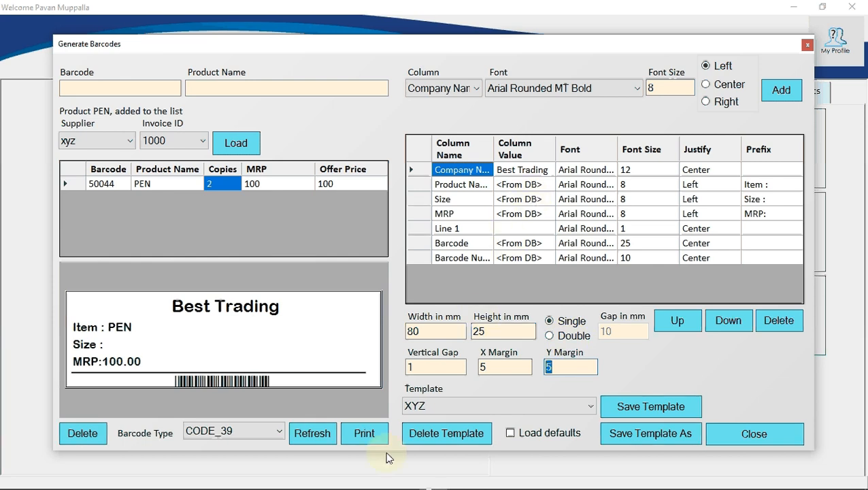
left_click(309, 433)
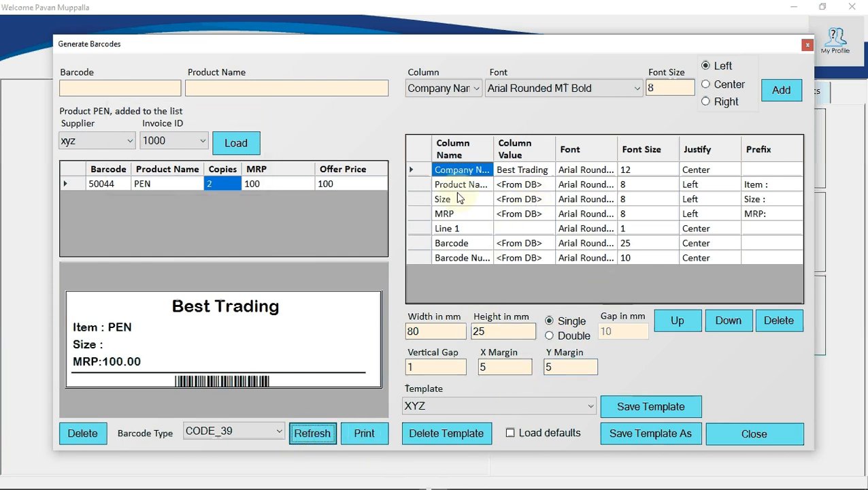
left_click(455, 94)
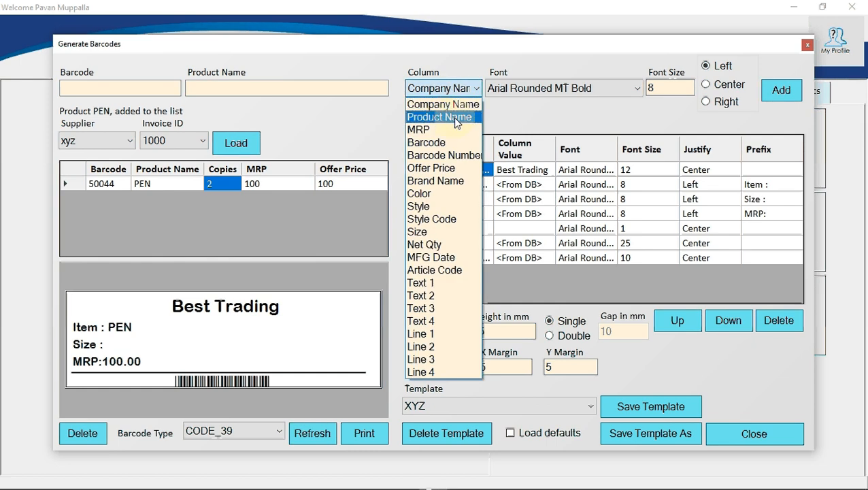
left_click(300, 310)
Set the single label's height to 50 mm and save the XYZ template.
left_click_drag(489, 331, 452, 333)
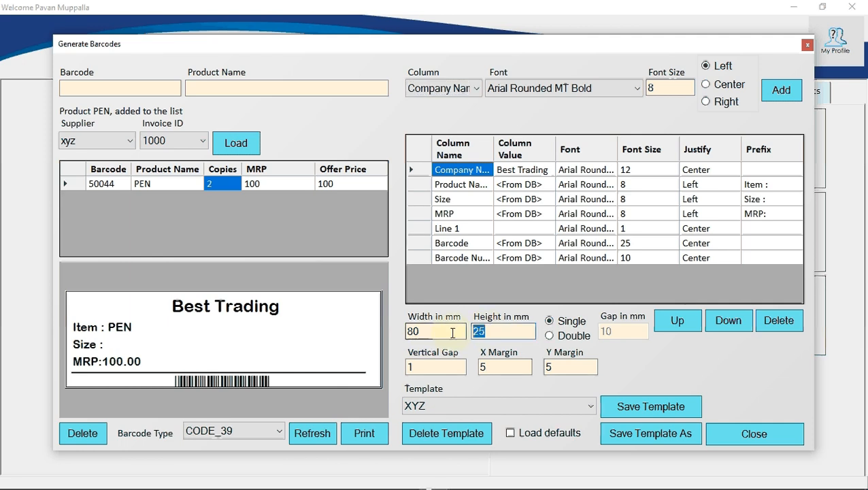
type("5")
left_click(650, 407)
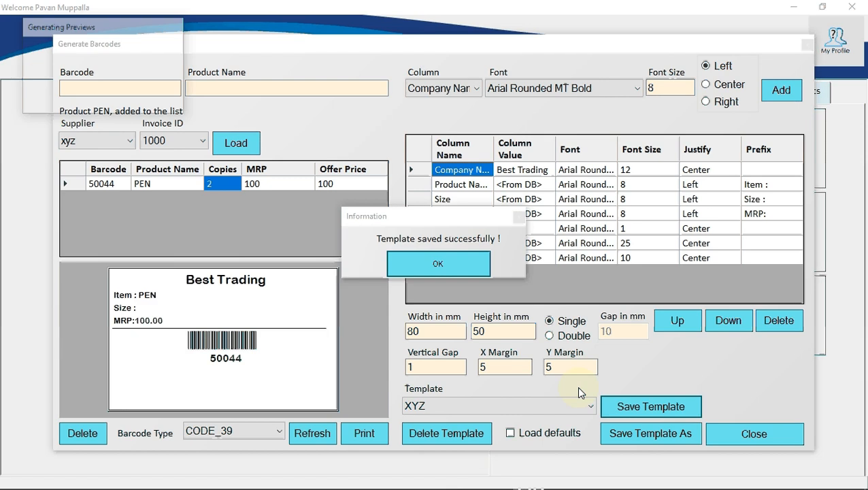
left_click(437, 262)
left_click_drag(436, 331, 378, 333)
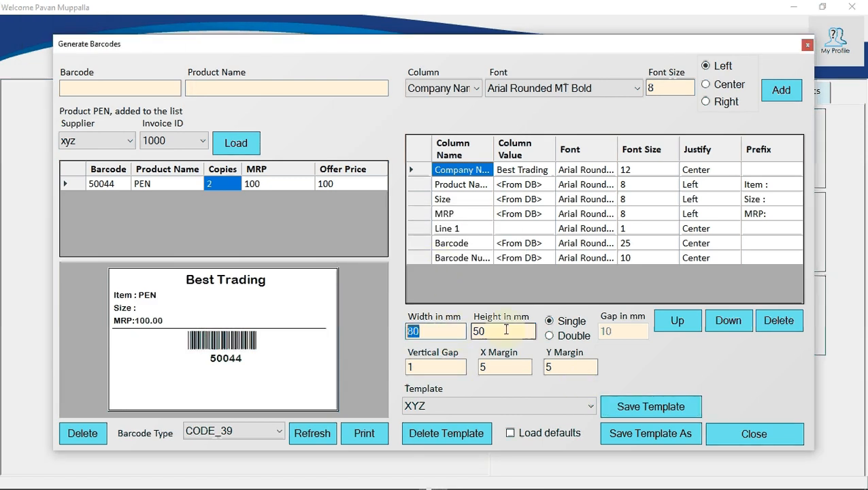
left_click_drag(505, 330, 368, 334)
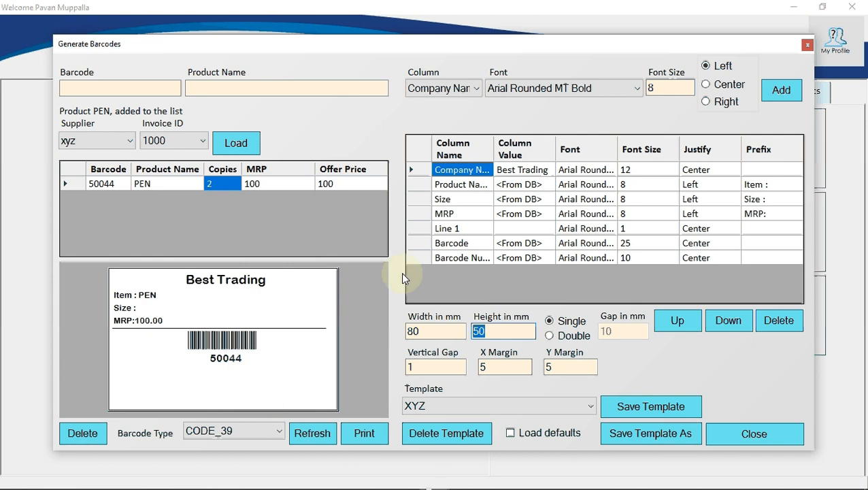
left_click(443, 88)
left_click(435, 105)
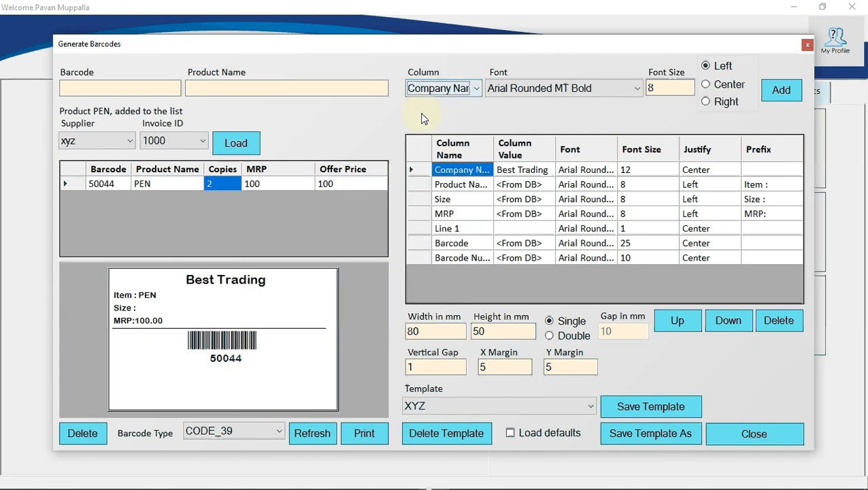
Add an Article Code column to the label, center-justified in Arial Rounded MT Bold.
left_click(443, 89)
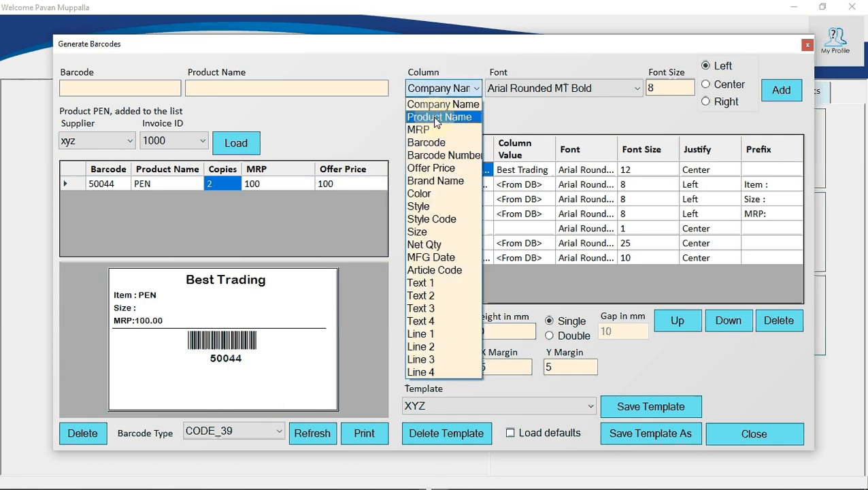
left_click(428, 270)
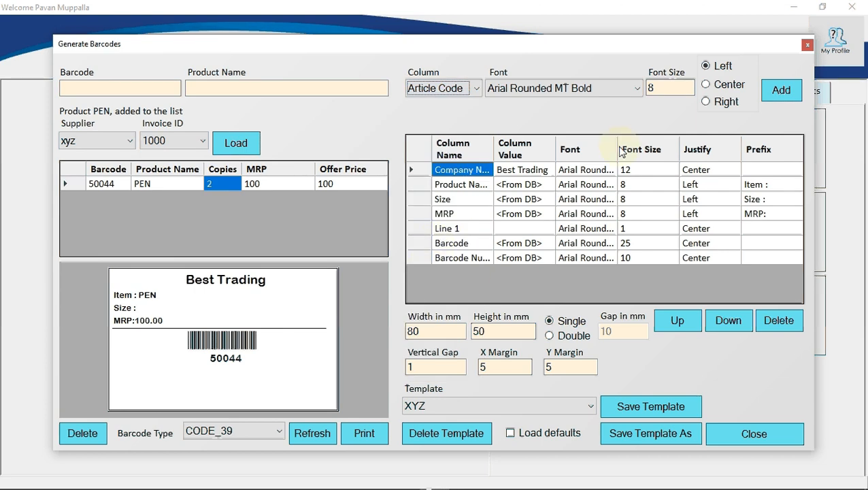
left_click(716, 86)
left_click(543, 88)
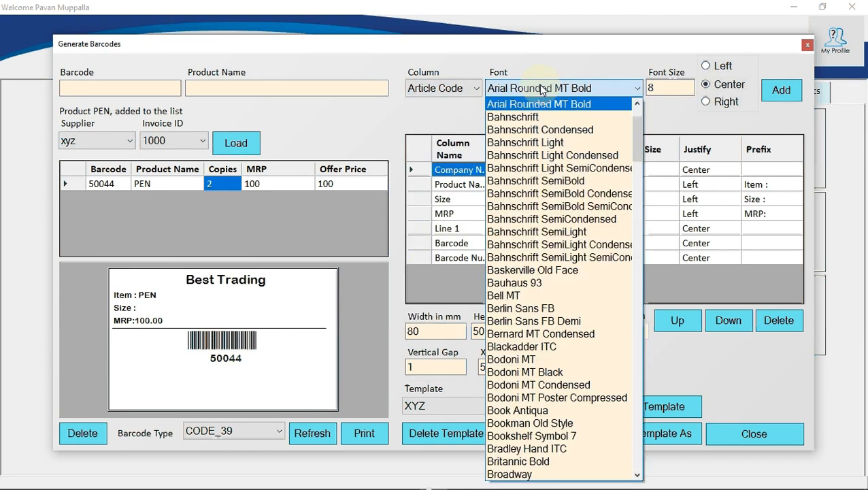
left_click(557, 81)
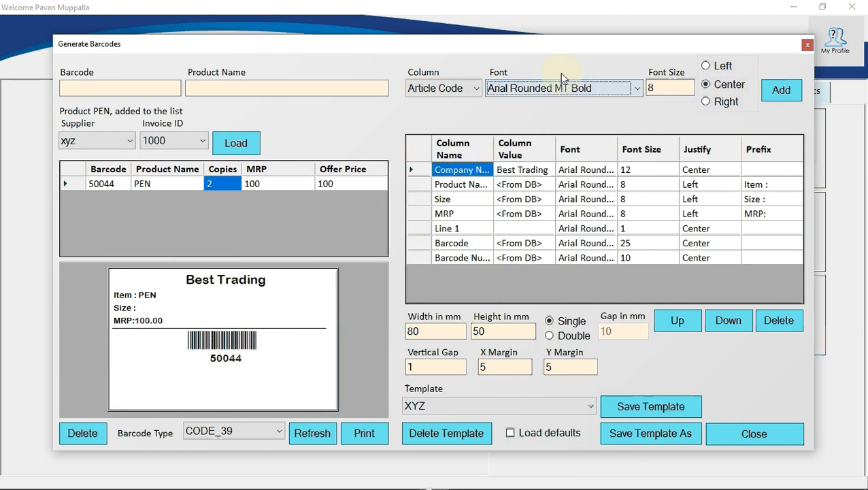
left_click(781, 90)
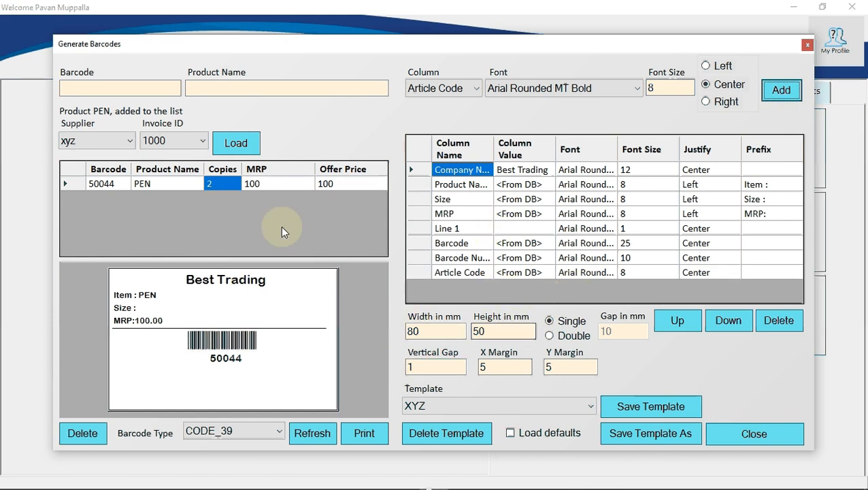
Delete the Article Code row from the label's column list.
left_click(421, 272)
left_click(421, 273)
left_click(778, 321)
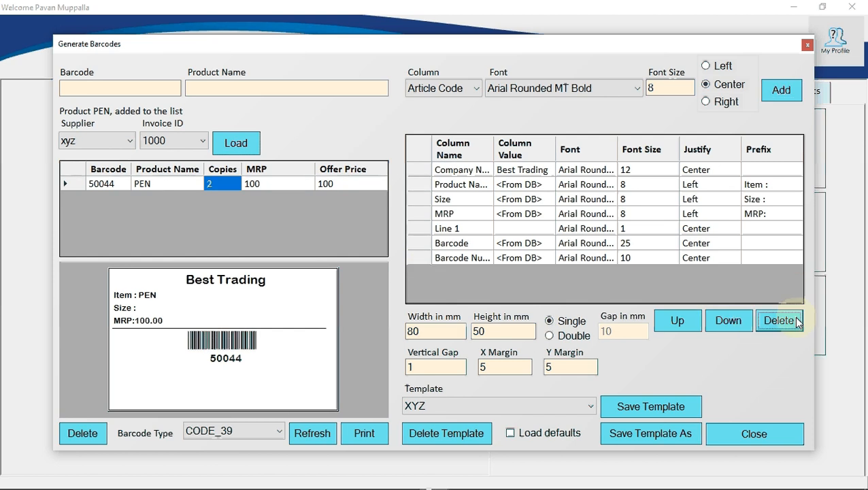
Add an Offer Price column to the label and set its prefix to "Offer price :".
left_click(455, 88)
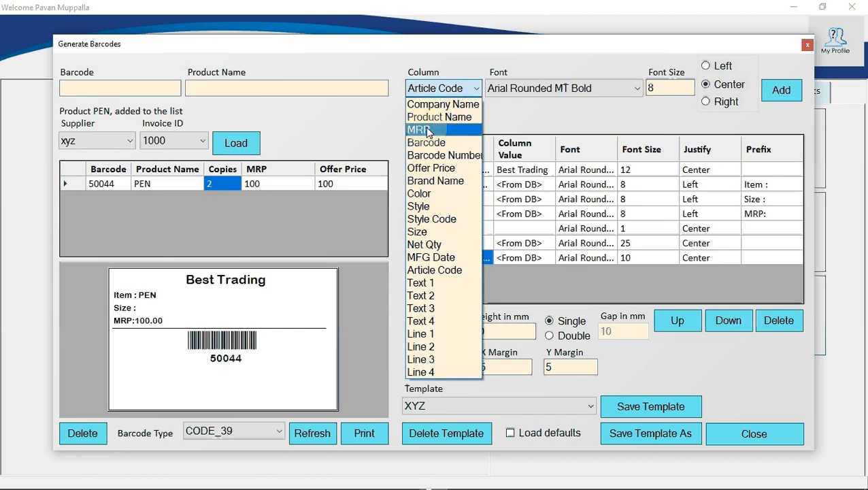
left_click(431, 168)
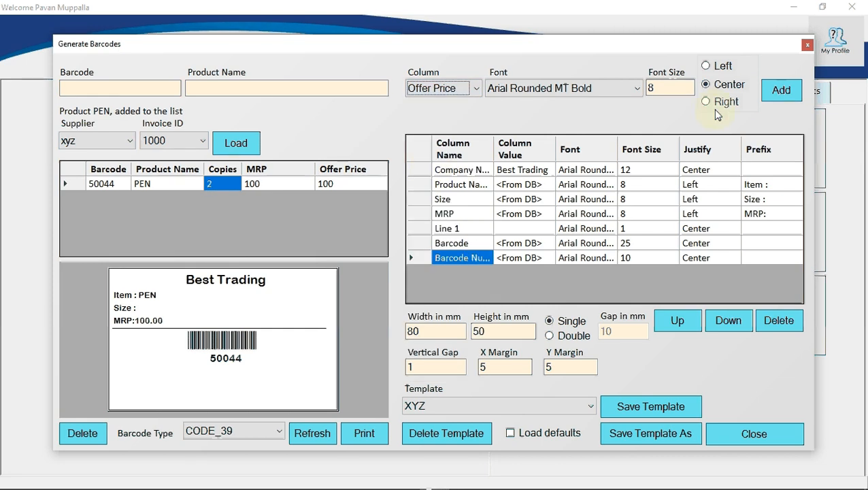
left_click(794, 94)
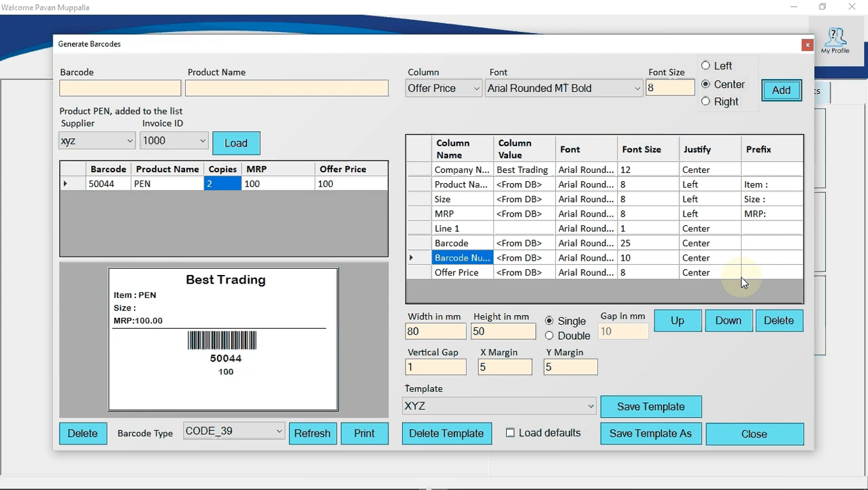
left_click(759, 273)
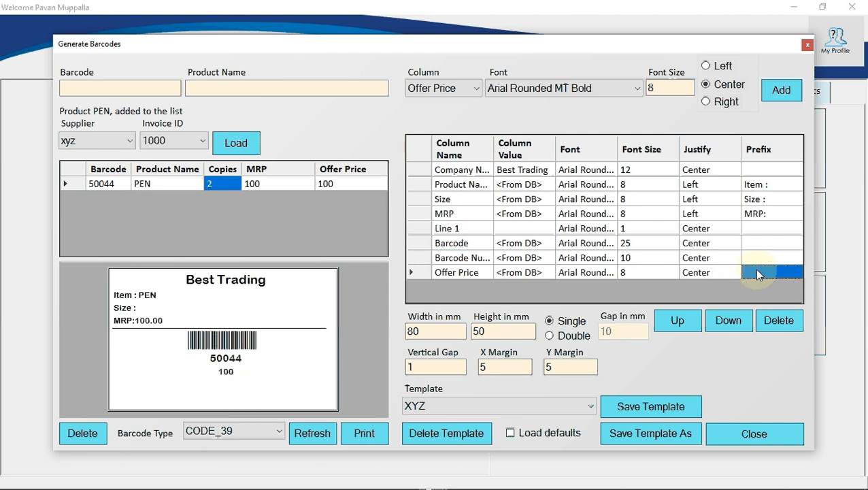
type("Offer price :")
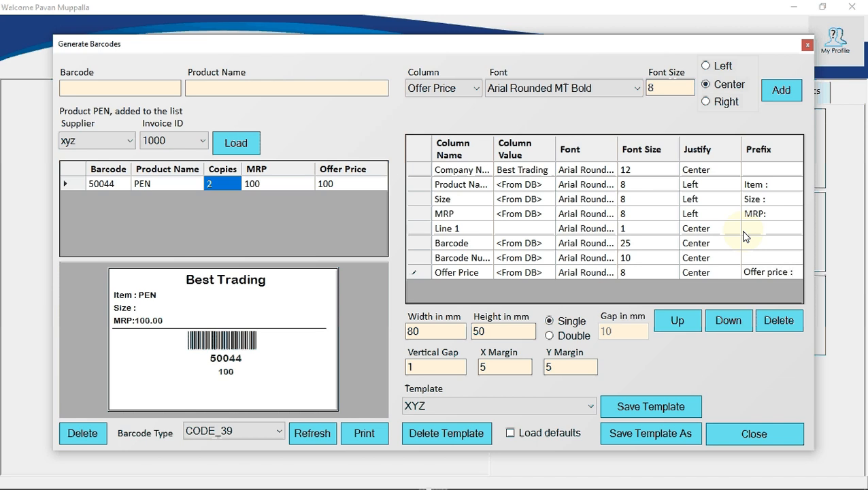
Confirm the "Offer price :" prefix and save the XYZ template.
key("Return")
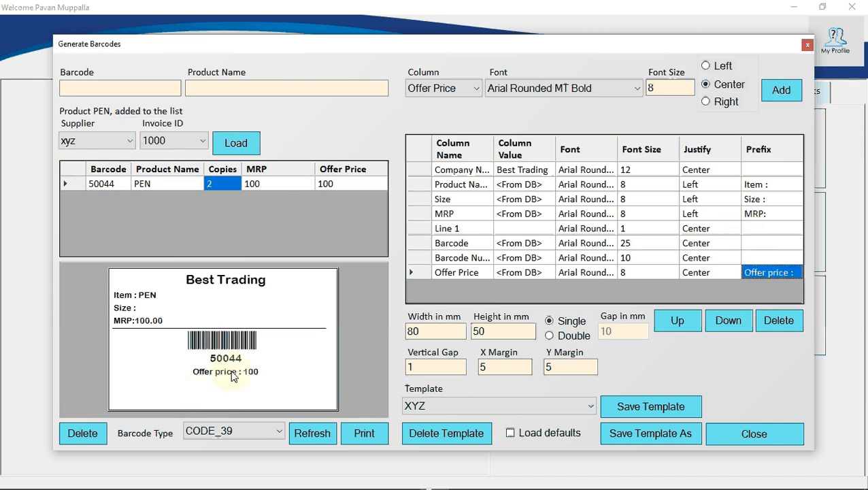
left_click(711, 272)
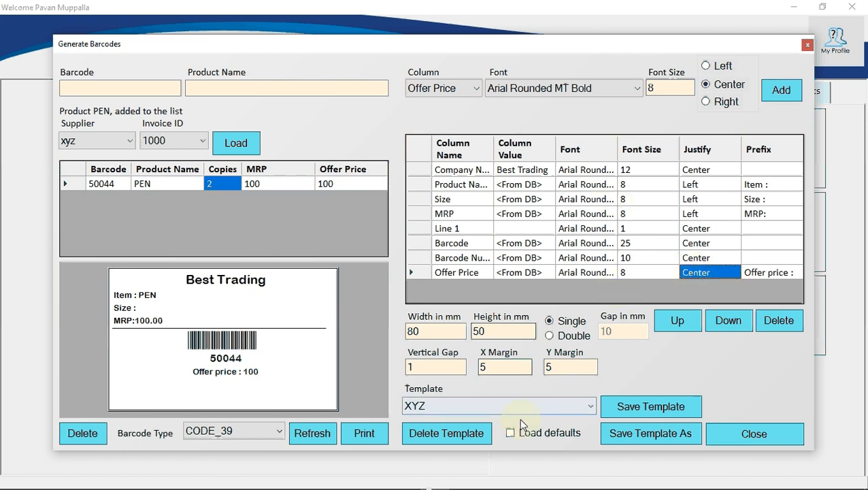
left_click(663, 406)
left_click(405, 263)
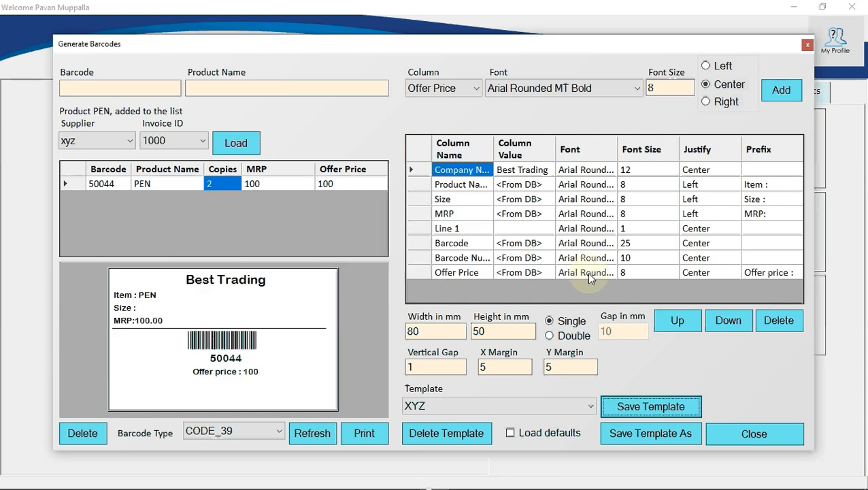
Set the Offer Price row's justification to Left and save the XYZ template.
left_click(721, 276)
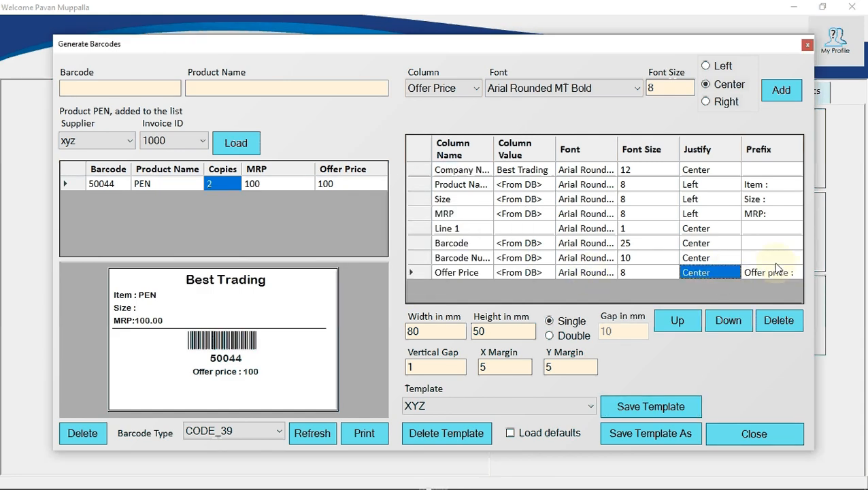
left_click(767, 274)
left_click(720, 273)
left_click(719, 273)
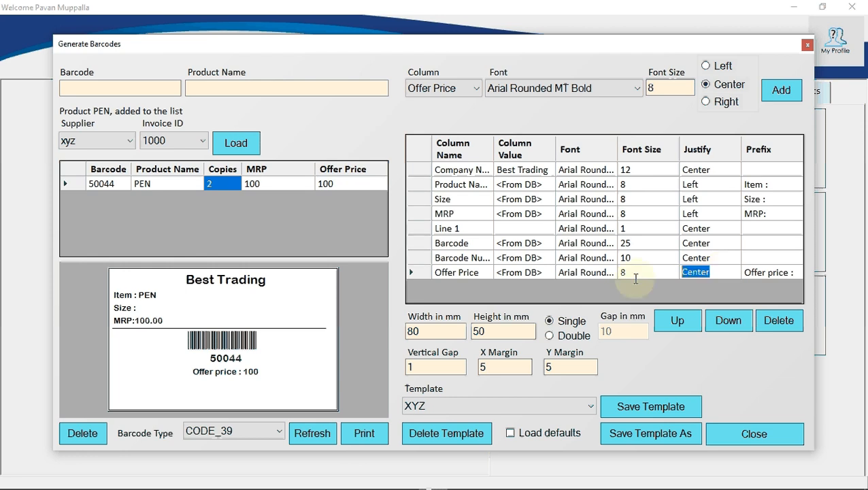
type("left")
key("Return")
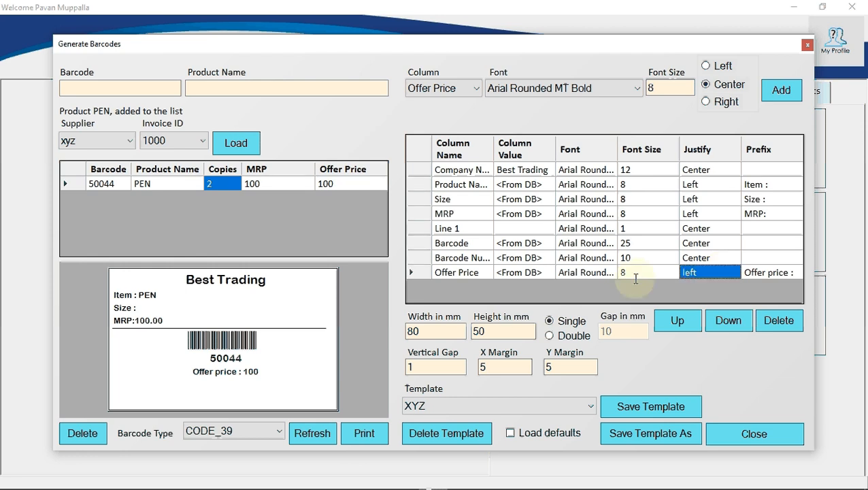
left_click(719, 271)
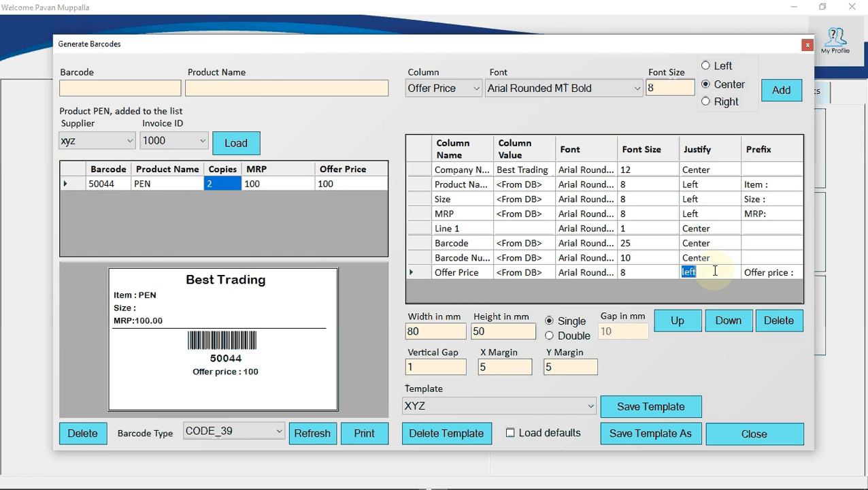
type("Lef")
key("Return")
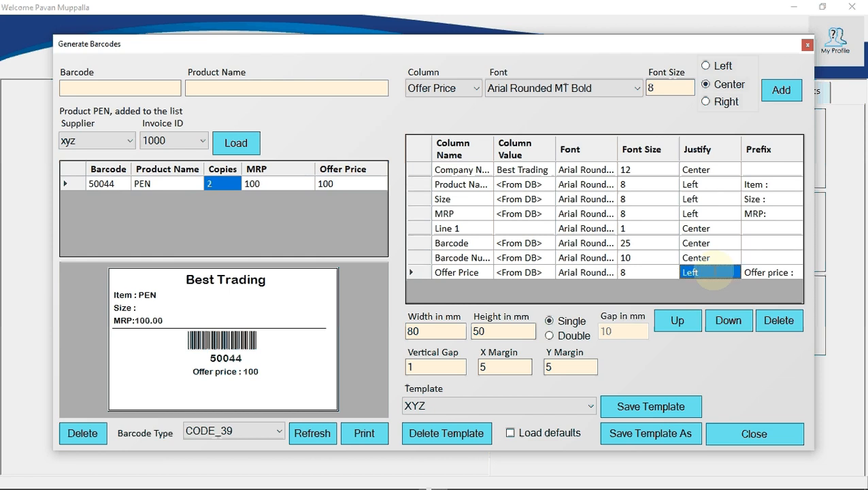
left_click(644, 406)
left_click(401, 262)
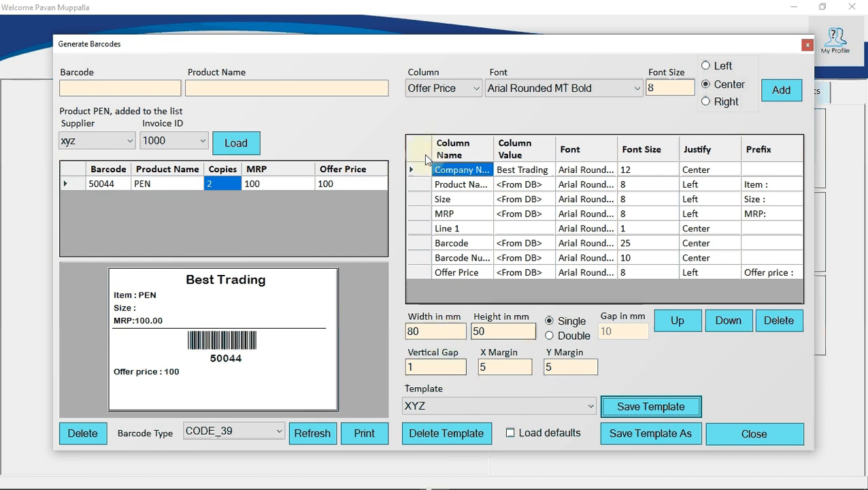
left_click(439, 88)
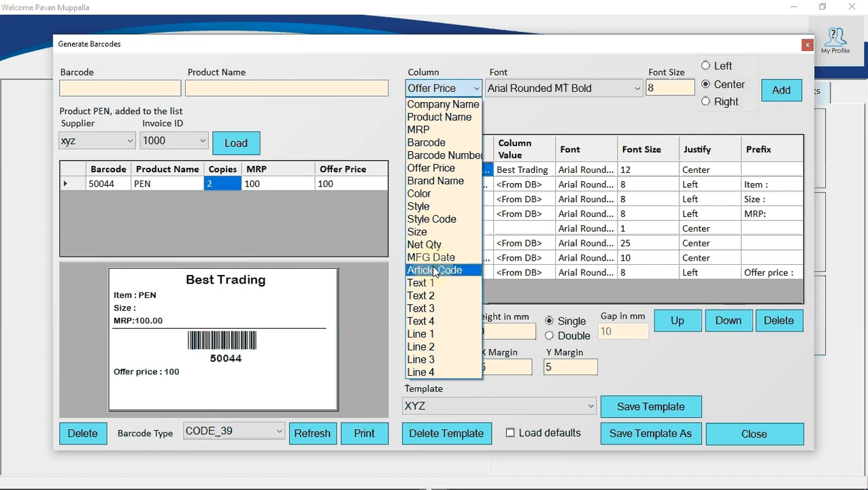
left_click(616, 233)
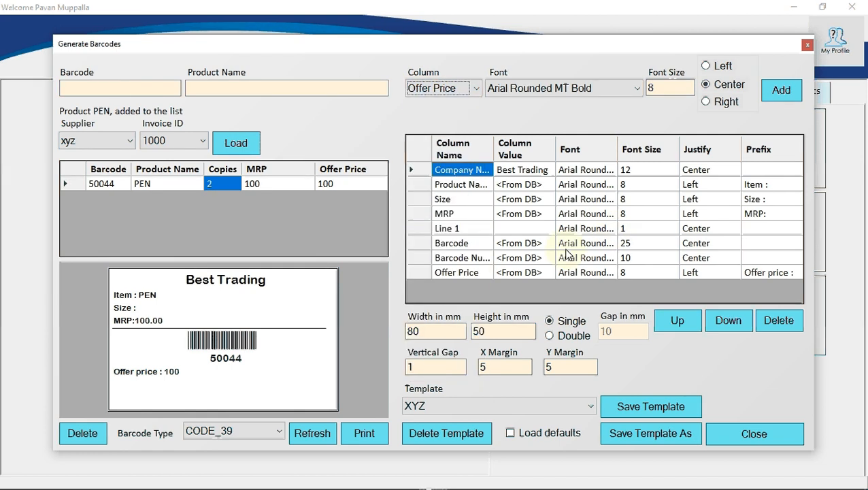
left_click(418, 231)
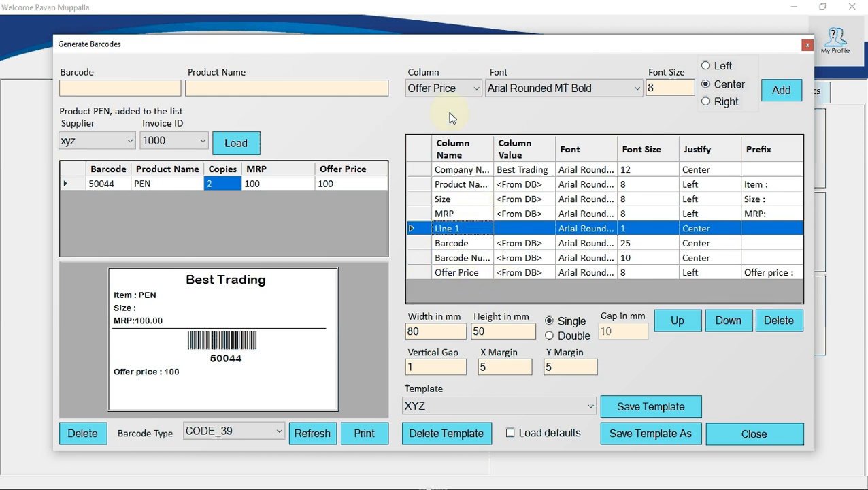
Add a center-justified Text 1 column with the value "Some text" to the label and save the XYZ template.
left_click(443, 87)
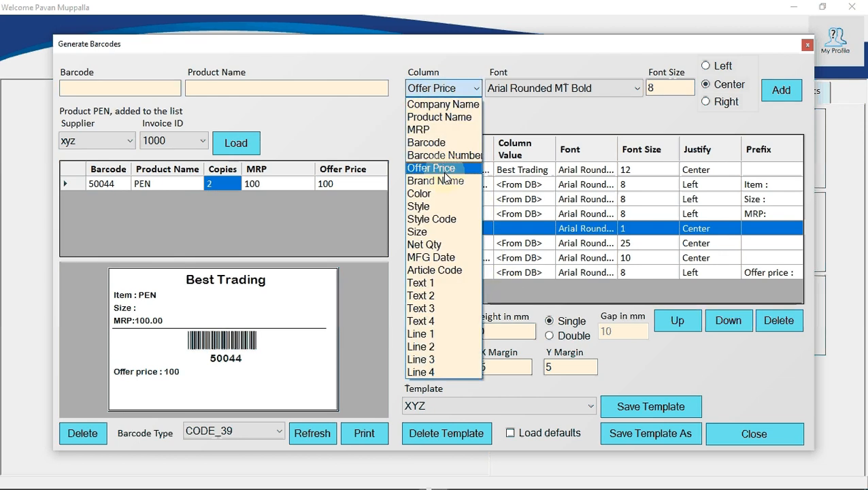
left_click(416, 282)
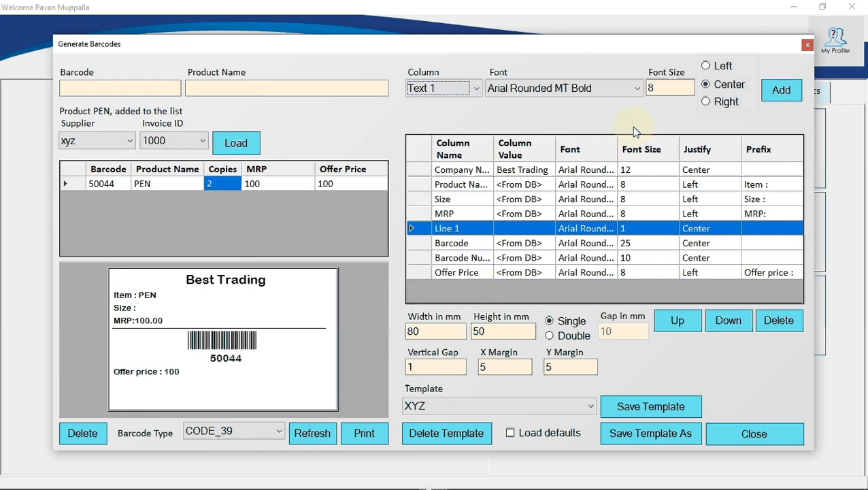
left_click(781, 89)
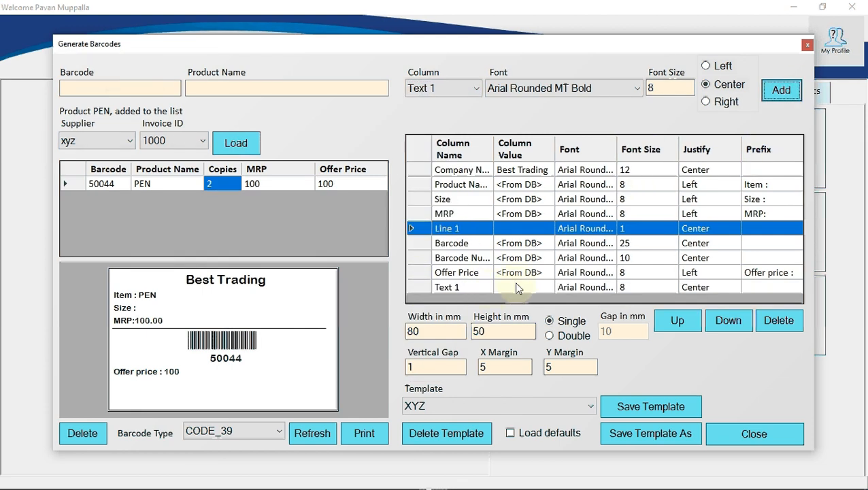
left_click(518, 287)
type("Some")
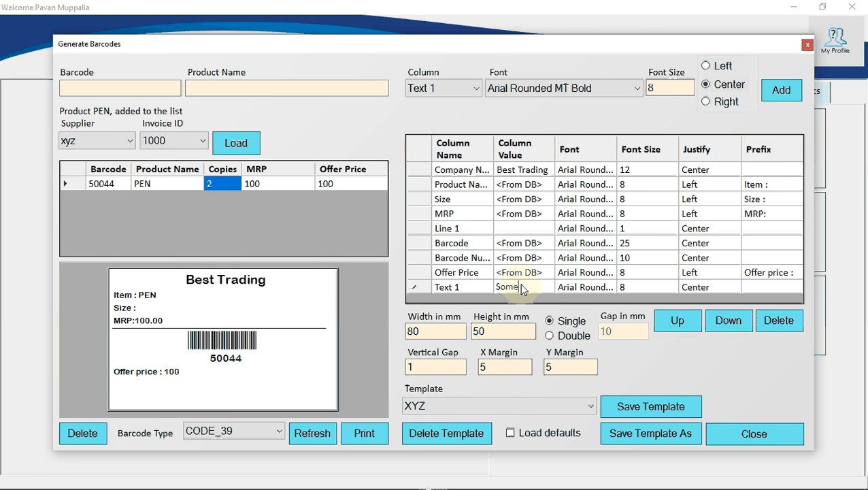
type(" text")
key("Return")
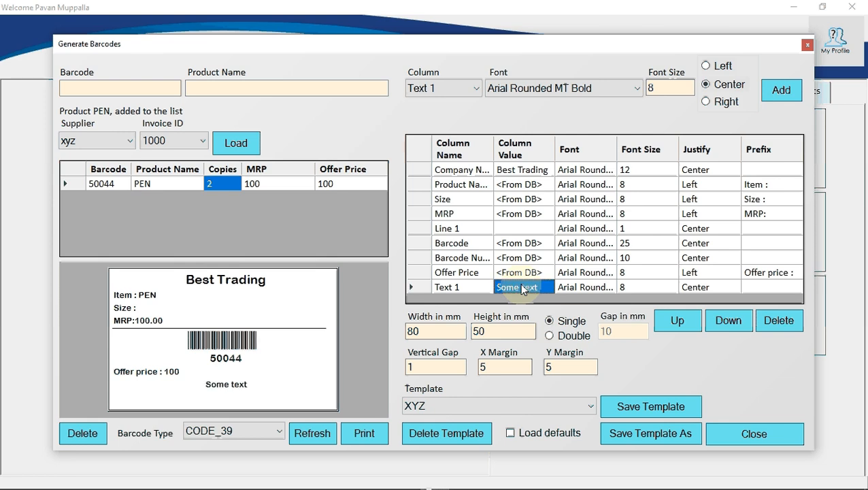
left_click(626, 407)
left_click(439, 266)
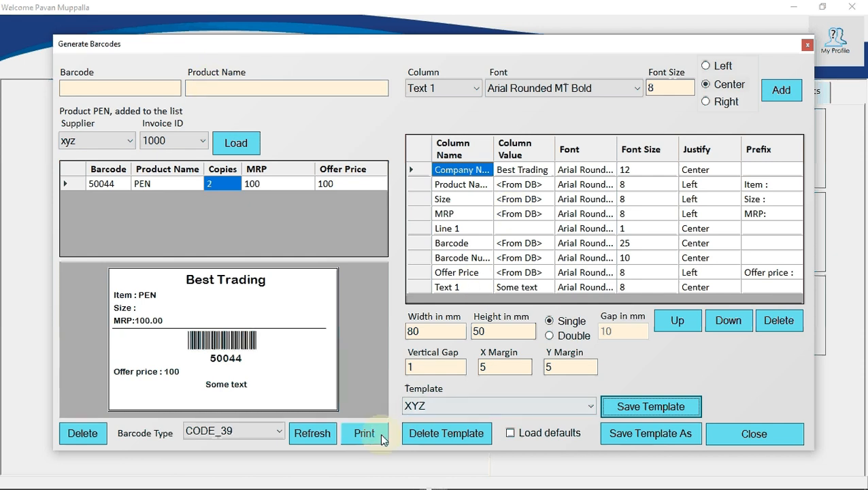
left_click(211, 185)
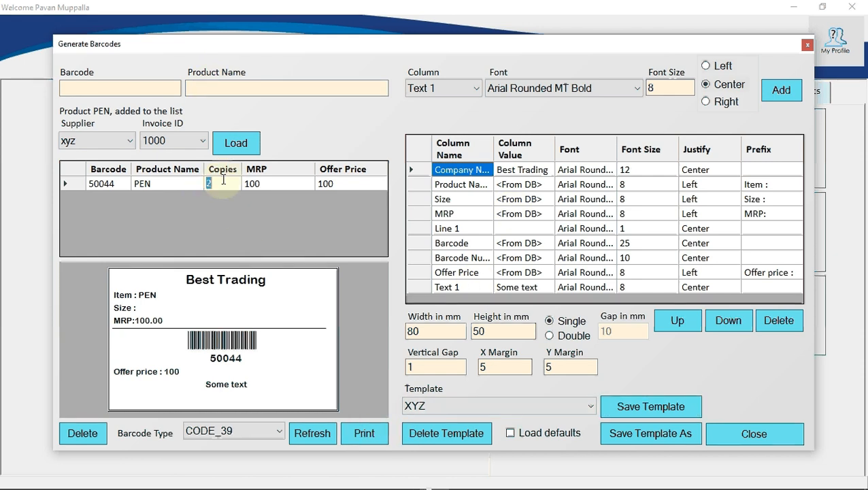
left_click(261, 185)
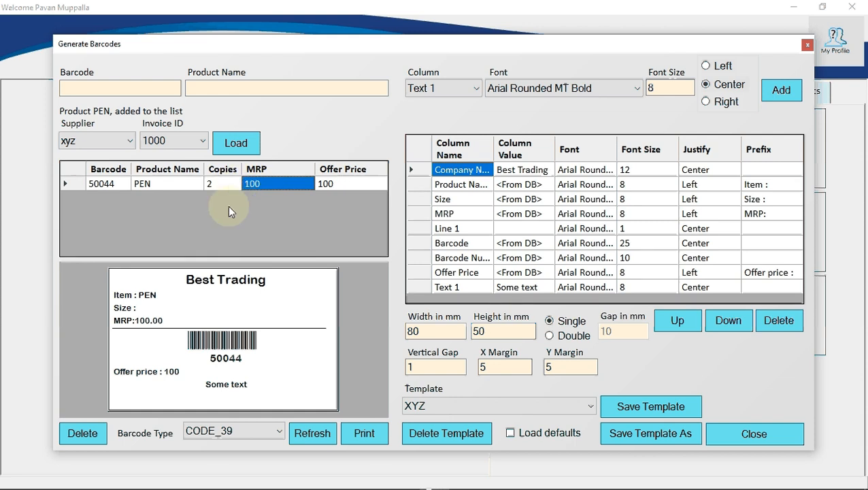
Load the products from supplier abc's invoice 2000 and refresh the label preview.
left_click(125, 143)
left_click(86, 172)
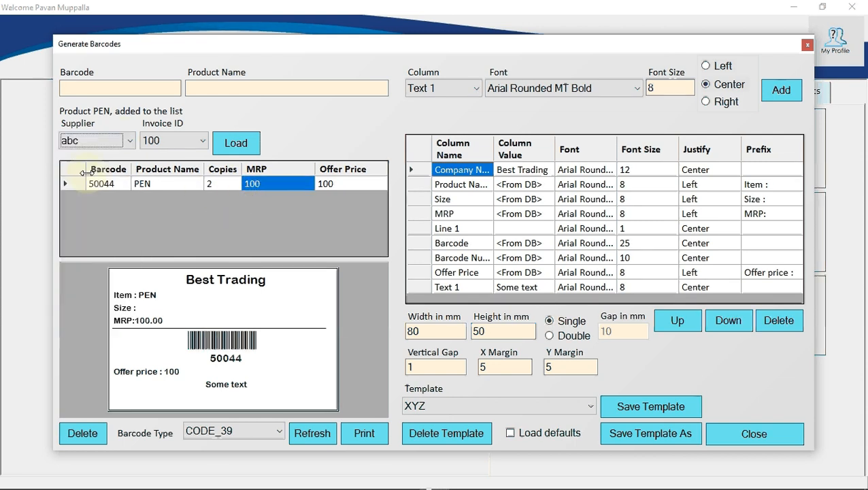
left_click(201, 141)
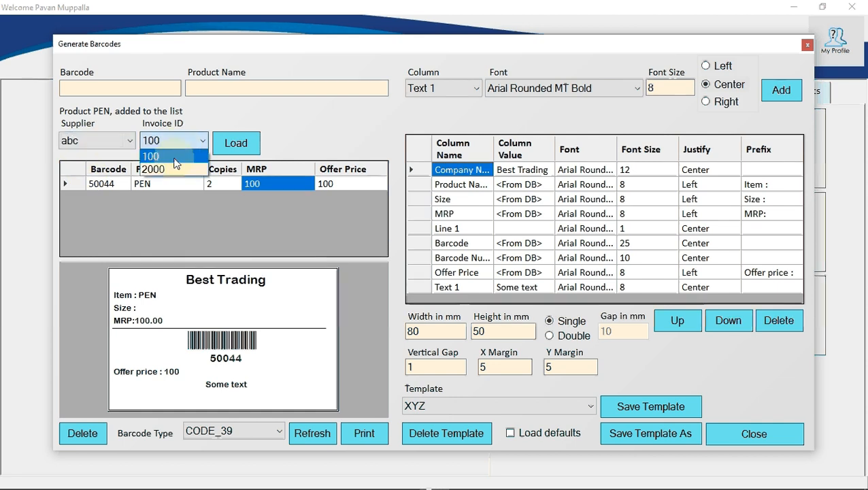
left_click(173, 169)
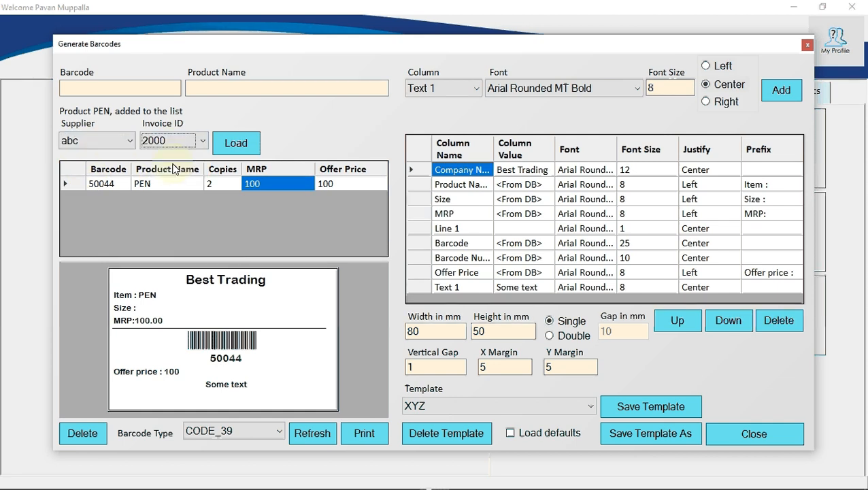
left_click(239, 144)
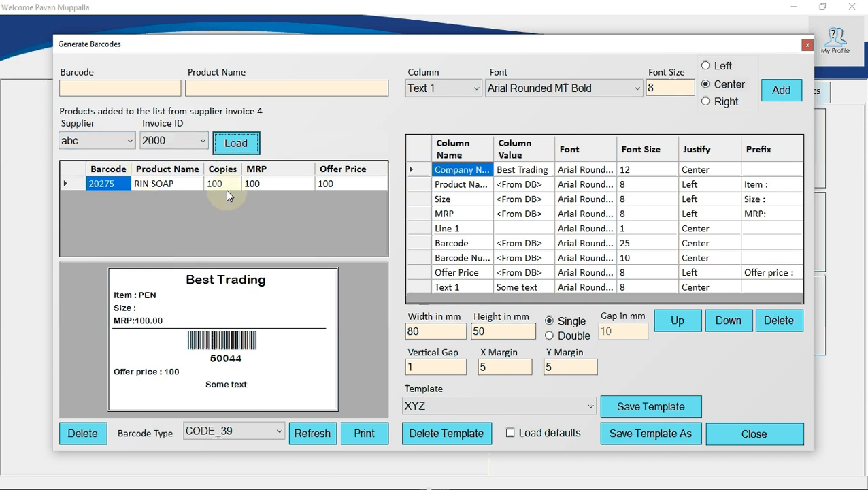
left_click(310, 441)
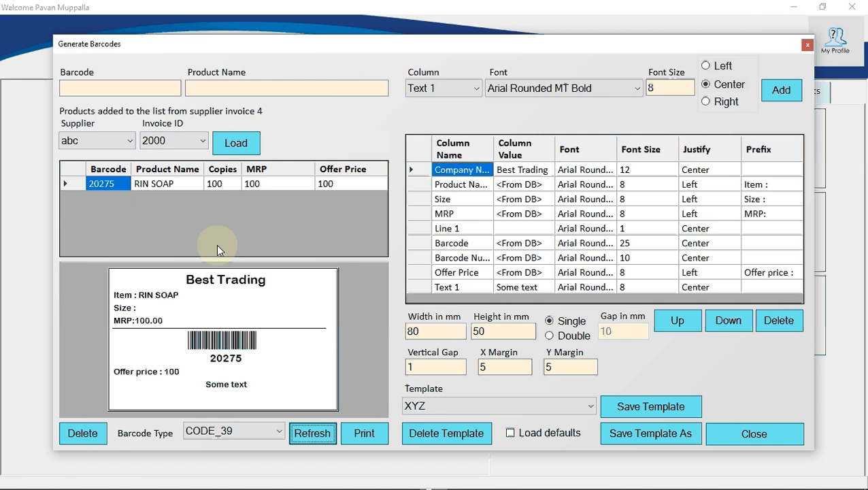
Add the product PEN to the print list and set its copies to 5.
left_click(195, 87)
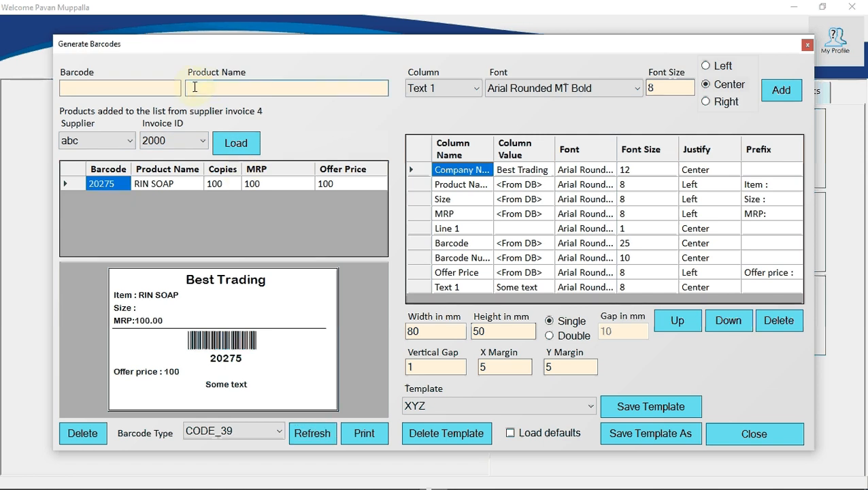
type("pen")
key("Return")
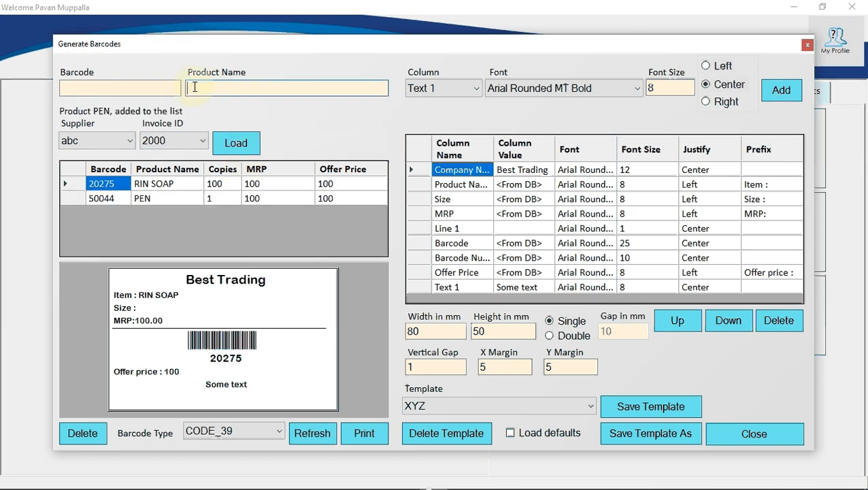
left_click(229, 196)
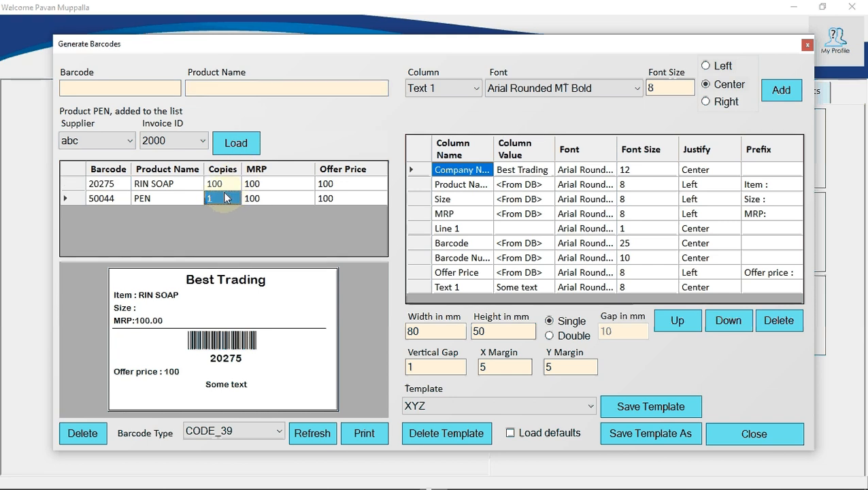
type("5")
key("Tab")
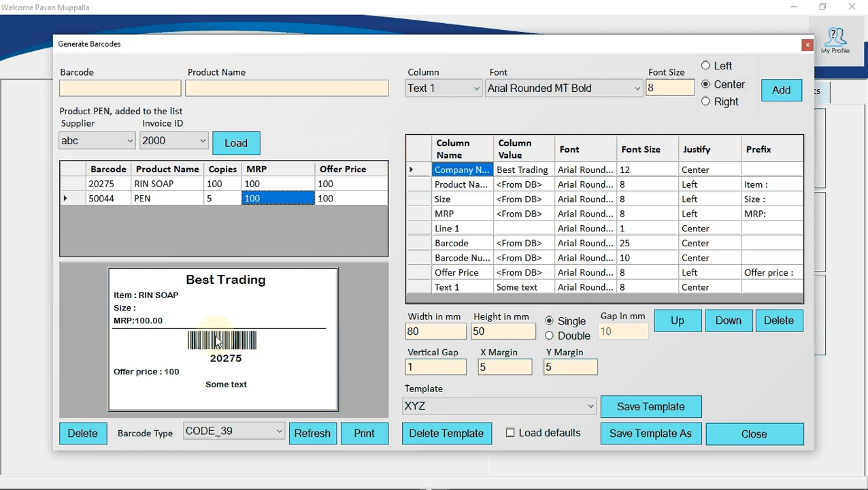
Change the barcode type to QR_CODE and refresh the label preview.
left_click(267, 429)
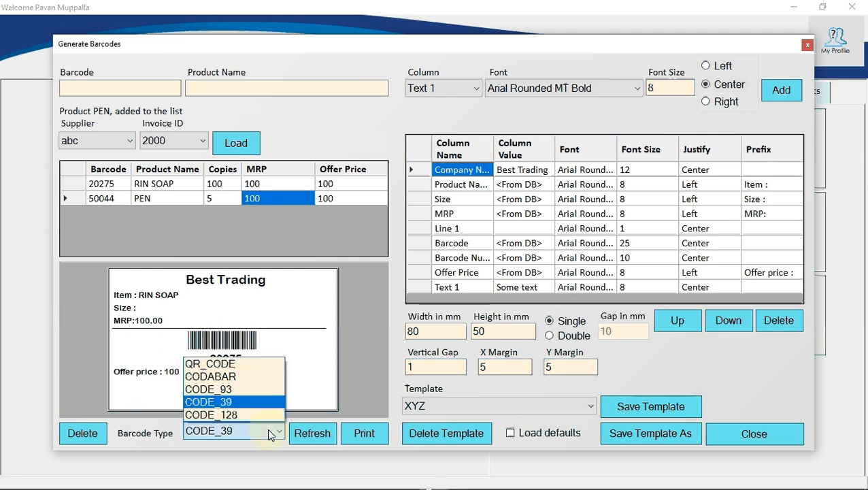
left_click(209, 363)
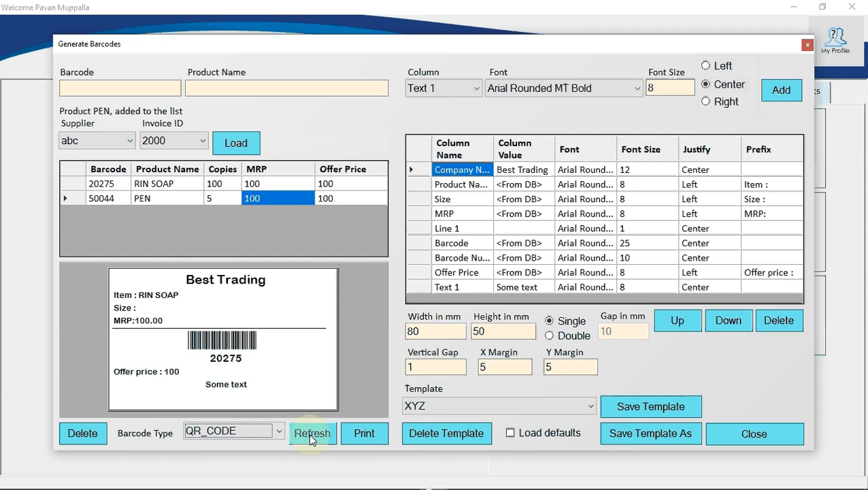
left_click(309, 433)
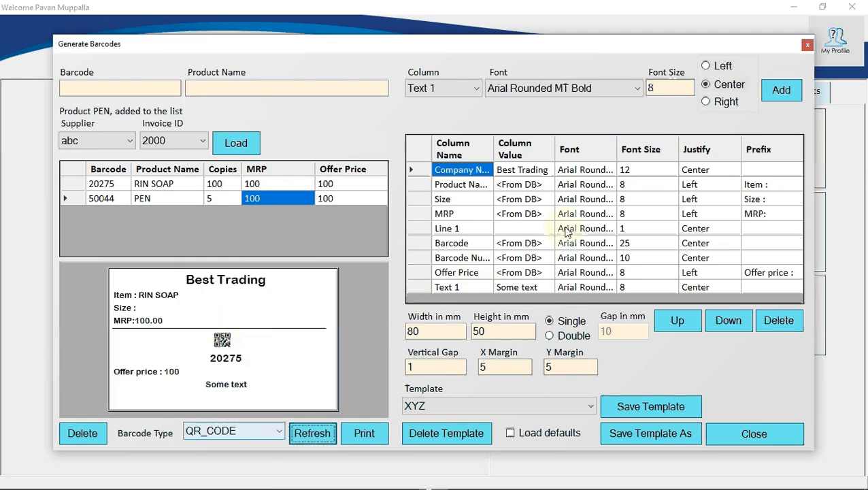
Set the Barcode row's font size to 50.
left_click(467, 249)
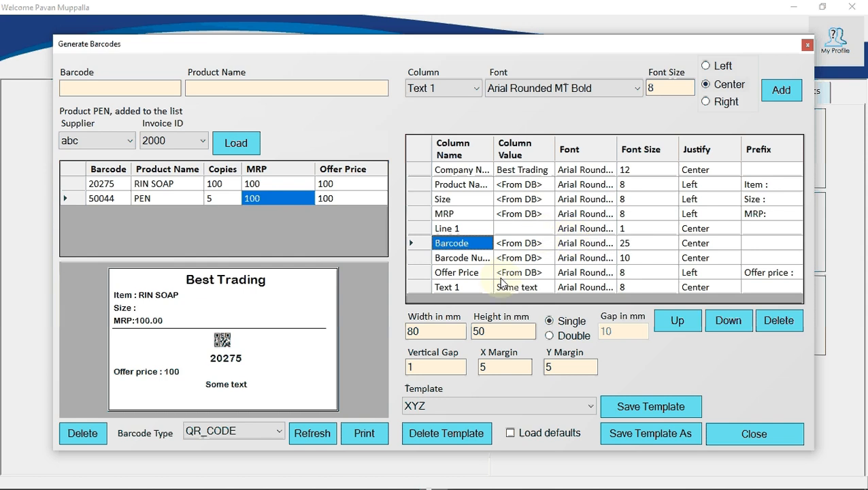
left_click(631, 247)
type("50")
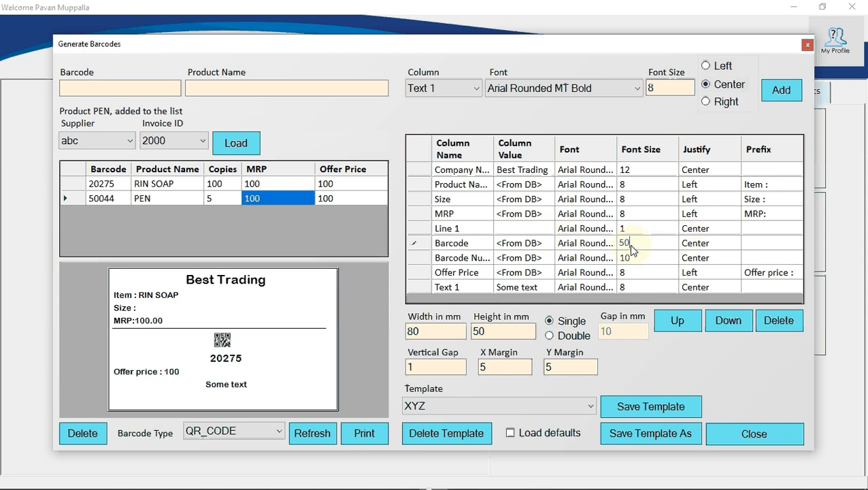
key("Return")
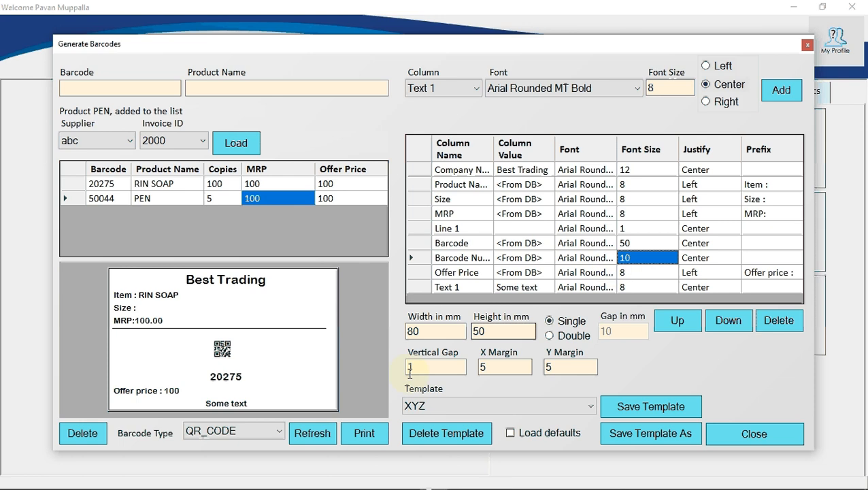
Enlarge the QR code by setting the Barcode row's font size to 100.
left_click(642, 245)
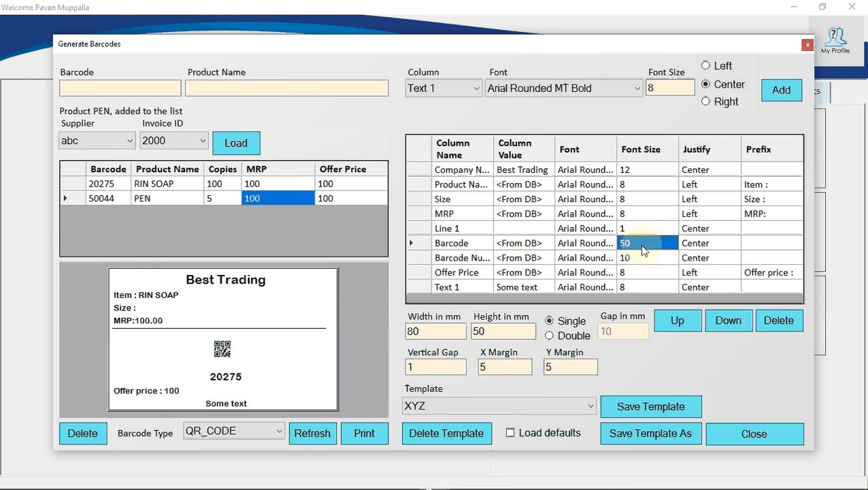
type("100")
key("Return")
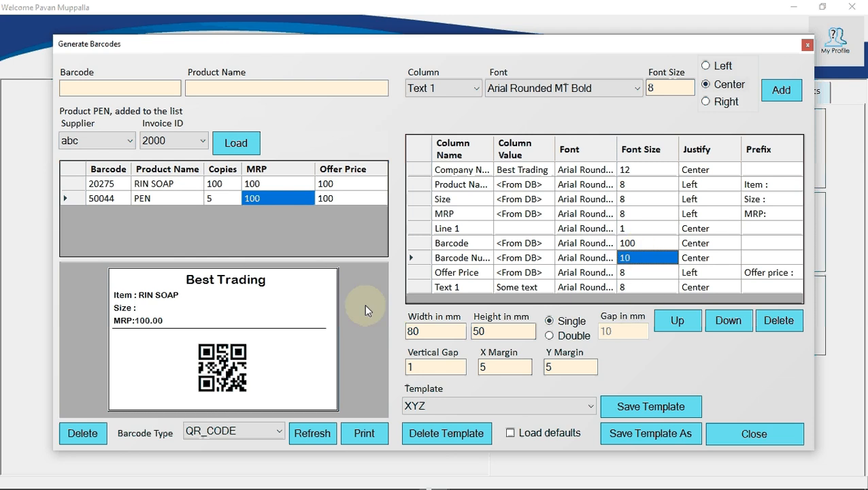
left_click(417, 272)
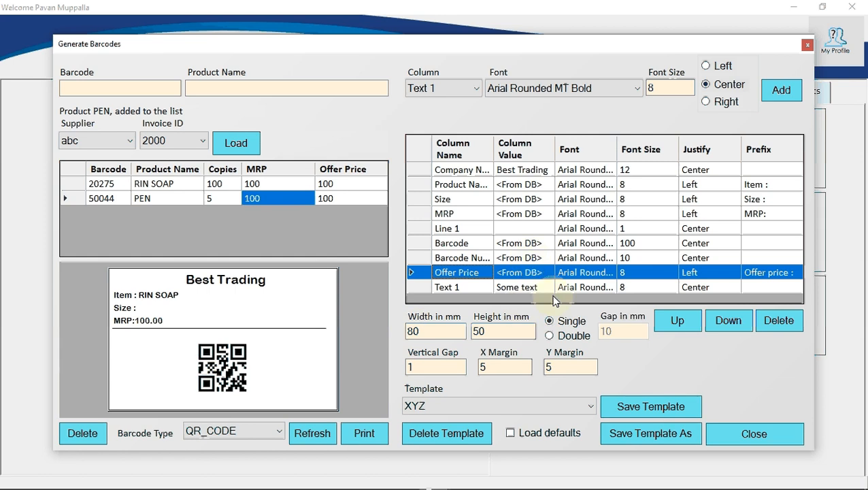
left_click(572, 368)
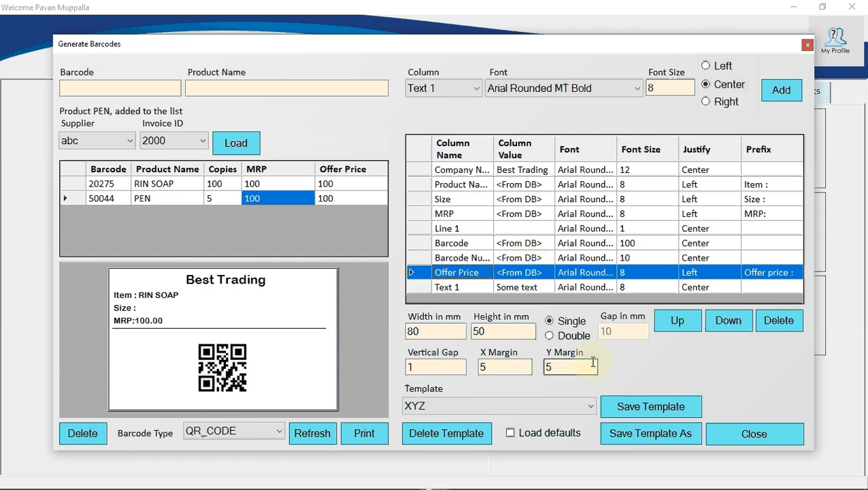
mouse_move(599, 487)
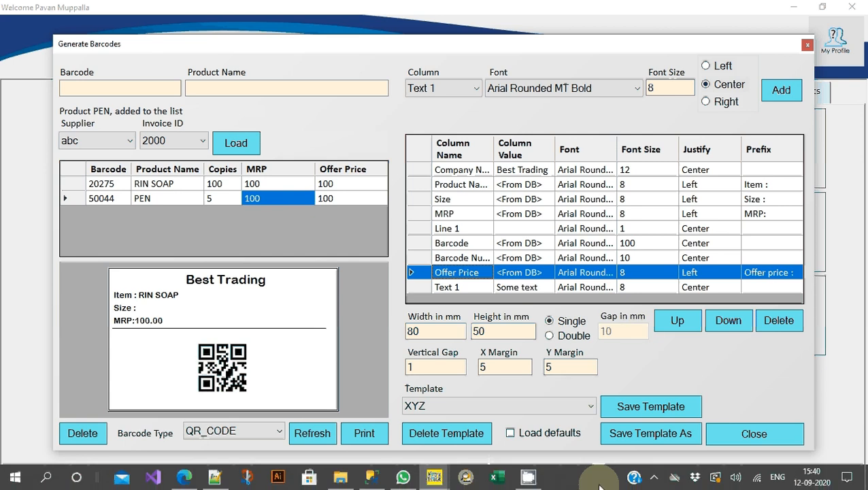